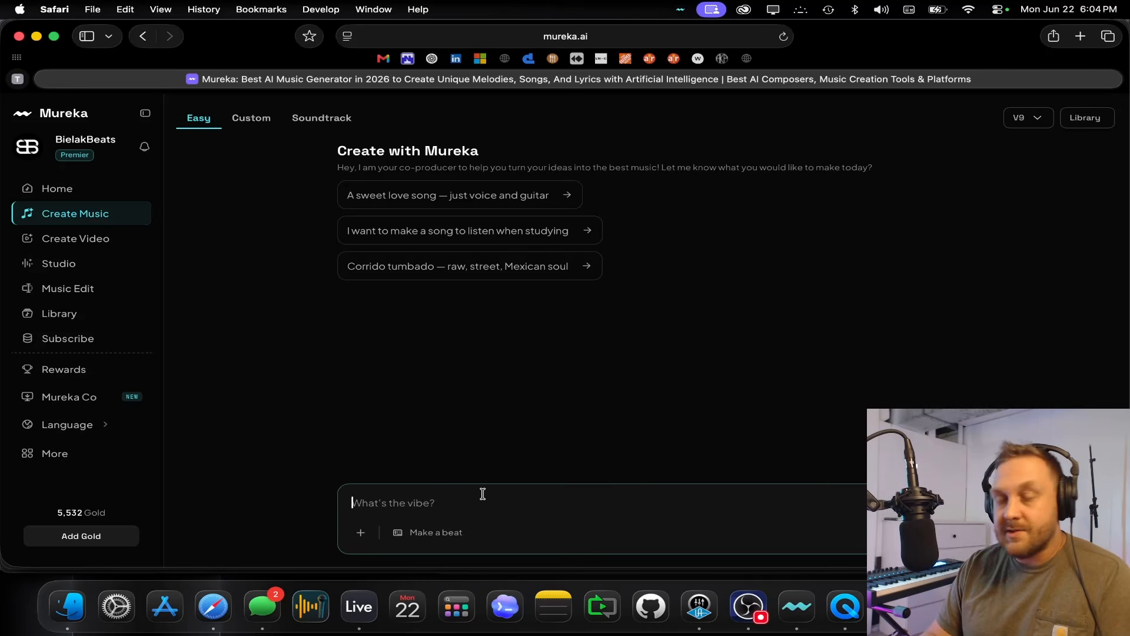
# Start a song prompt asking for an uplifting Christian song about overcoming fear, guilt and shame through faith in Jesus
pyautogui.write('create a uplifti')
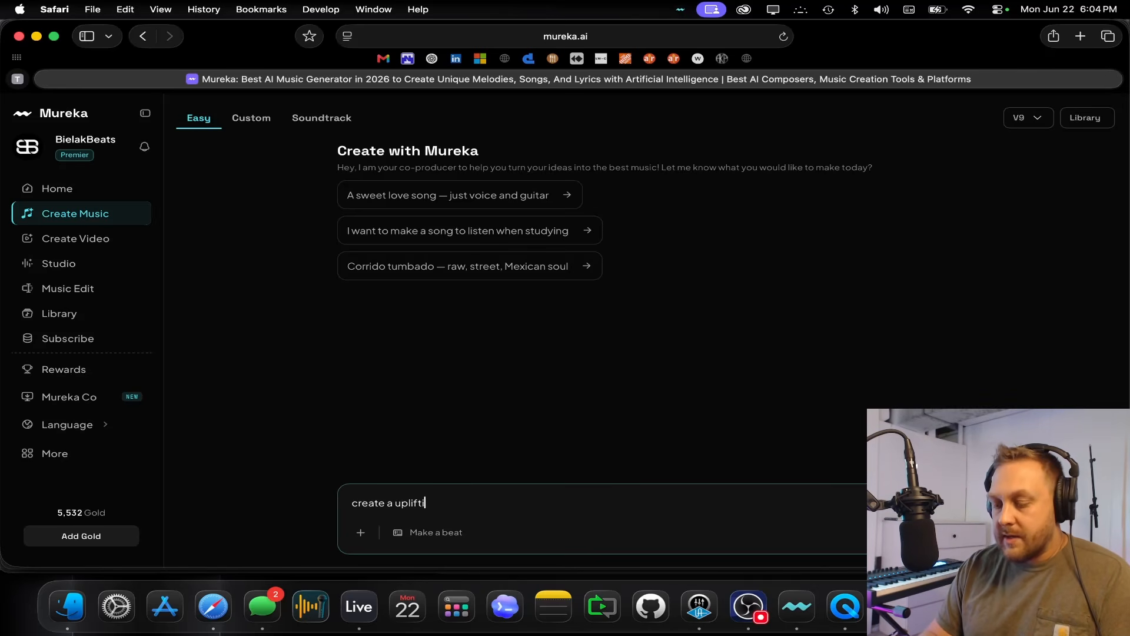
pyautogui.write('ng dhristian song about overcoming fear')
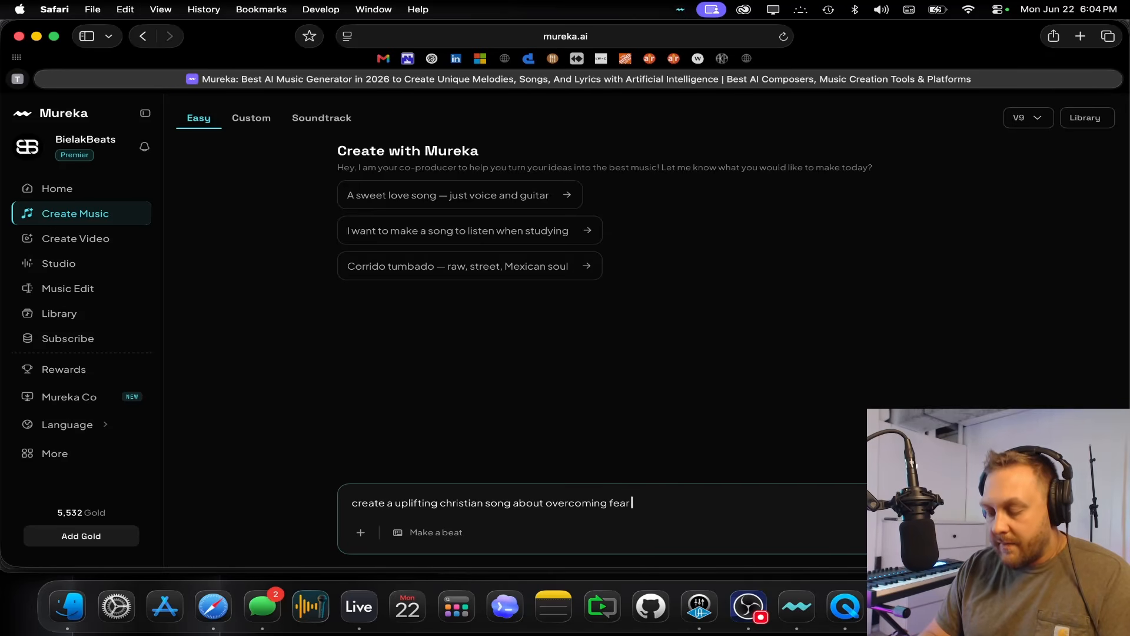
pyautogui.write(' a')
pyautogui.press('BackSpace')
pyautogui.write('guilt and shame through faith in')
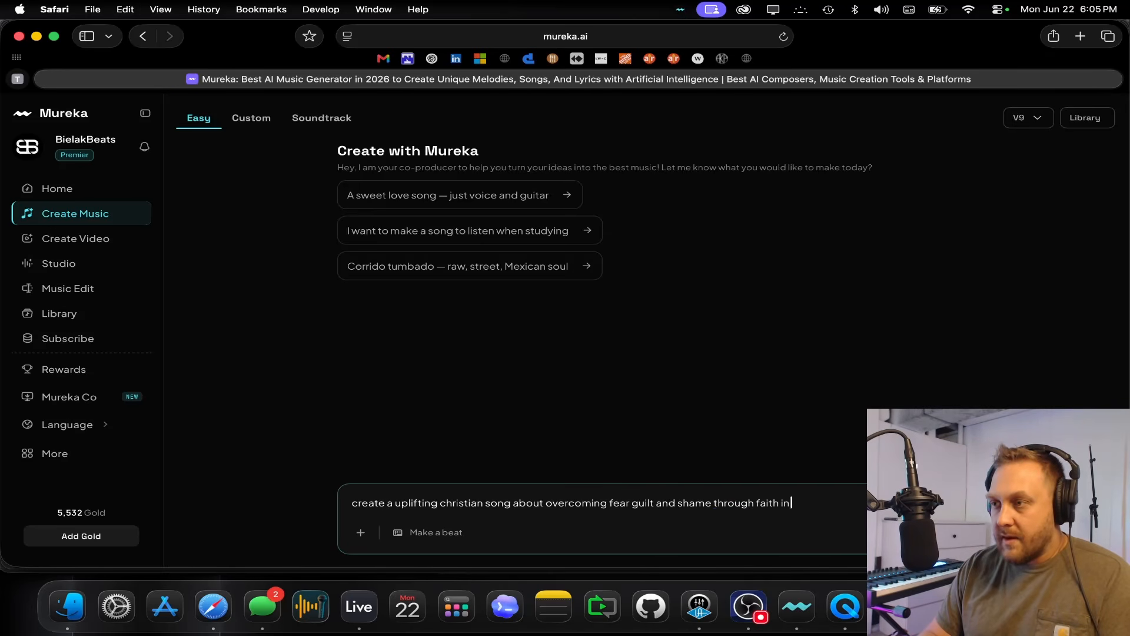
pyautogui.write(' Jesus. make')
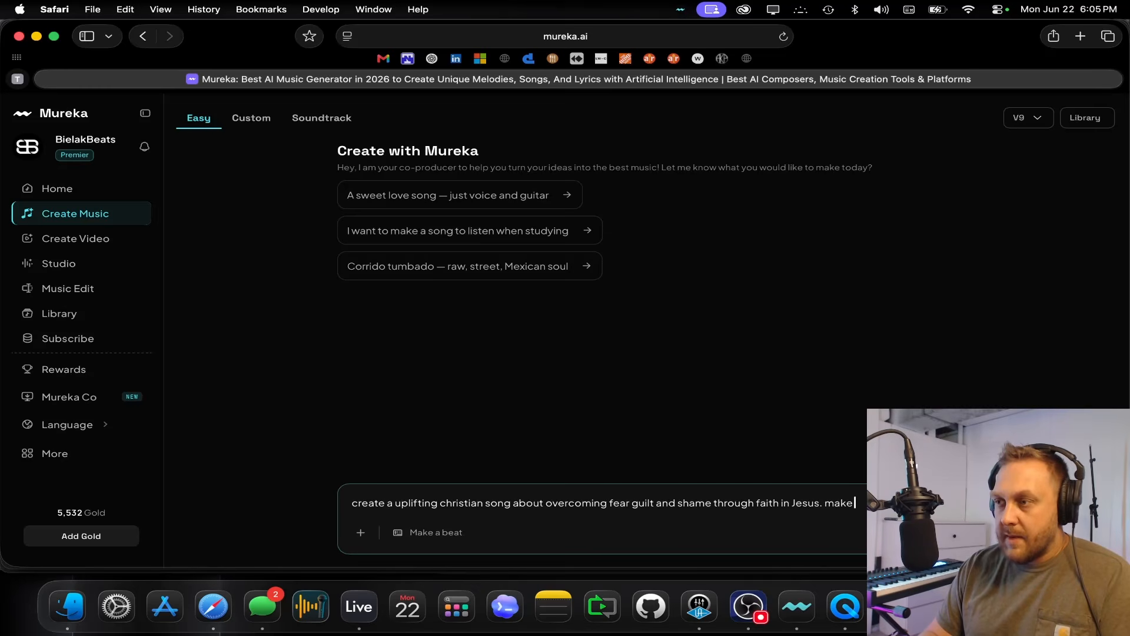
# Finish the prompt by requesting an upbeat and modern style with some hiphop sections, and submit it to generate the songs
pyautogui.write(' upbeat and')
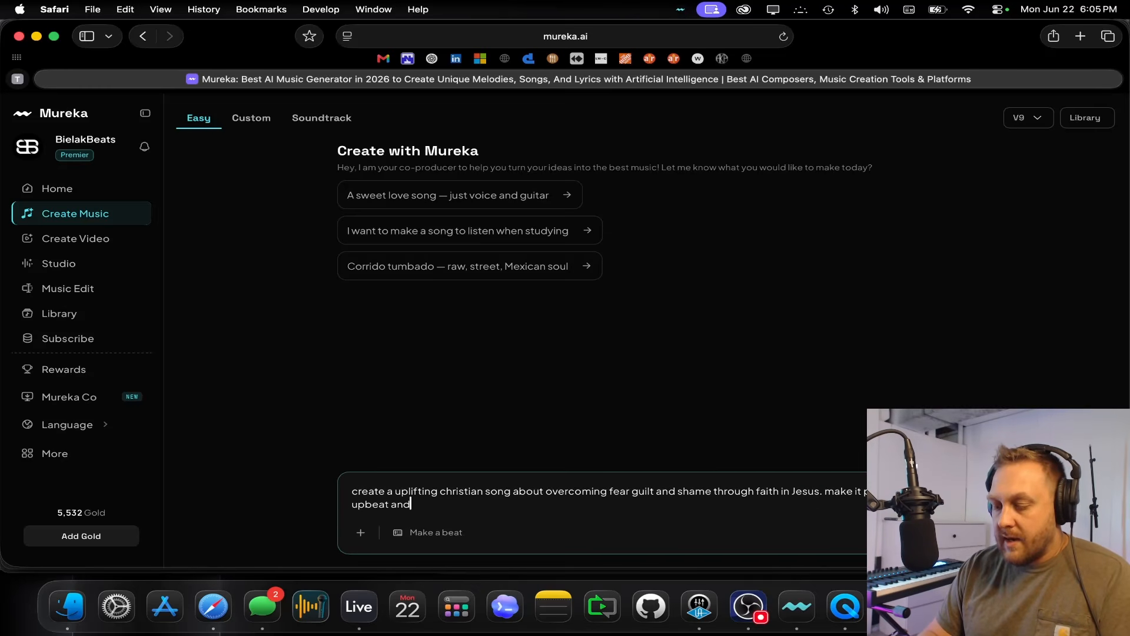
pyautogui.write(' modern. Allso i')
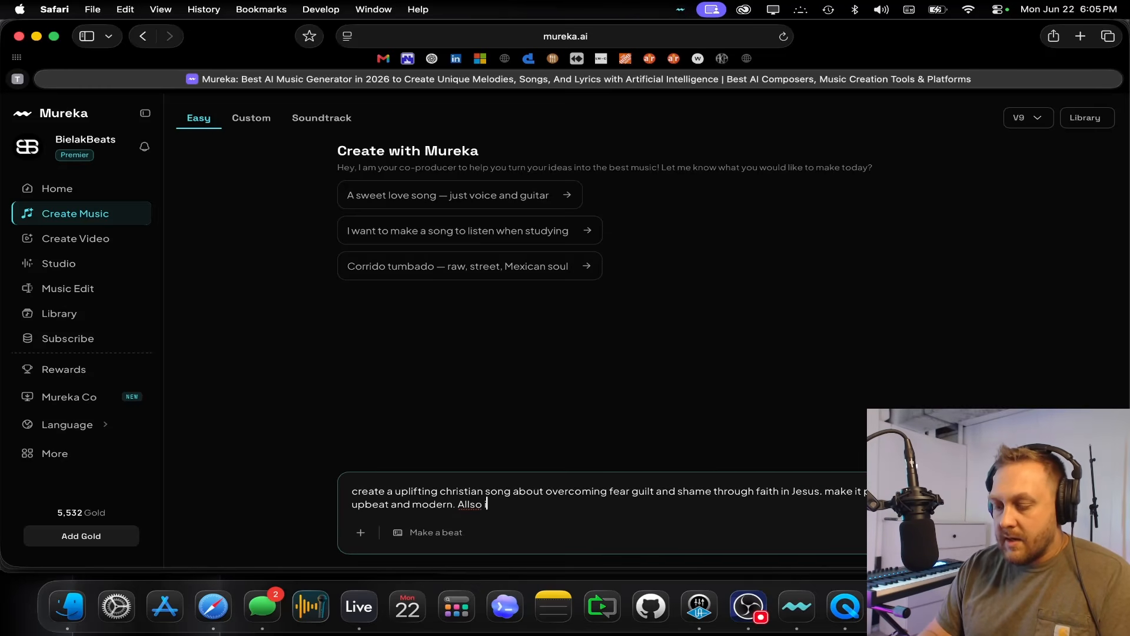
pyautogui.write('ncluding')
pyautogui.press('BackSpace')
pyautogui.press('BackSpace')
pyautogui.press('BackSpace')
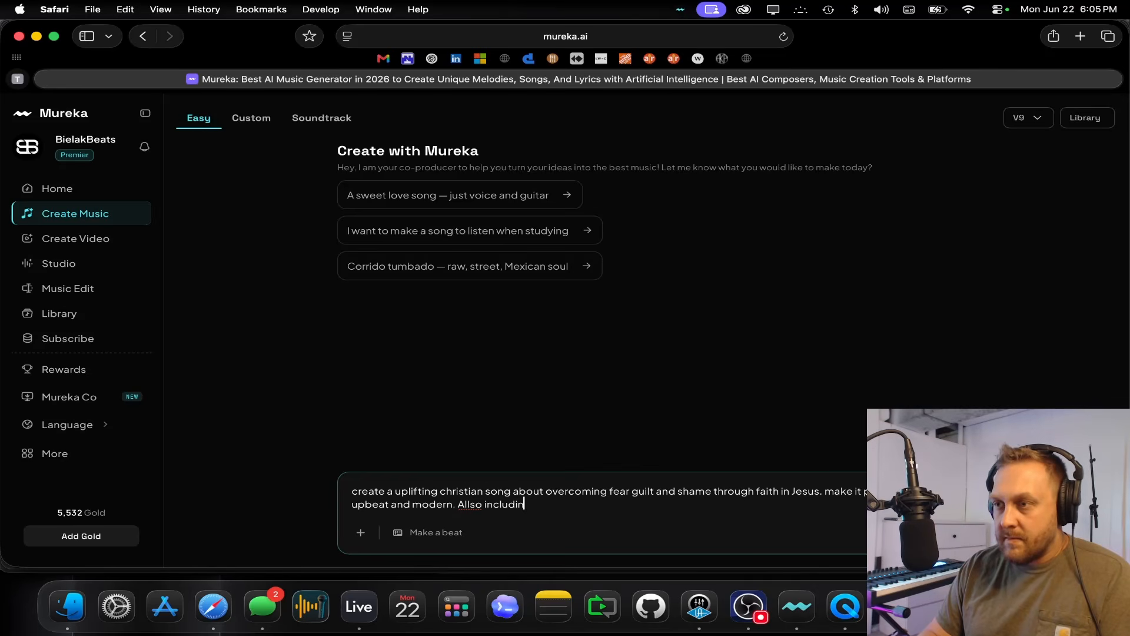
pyautogui.write('ed some hiphop se')
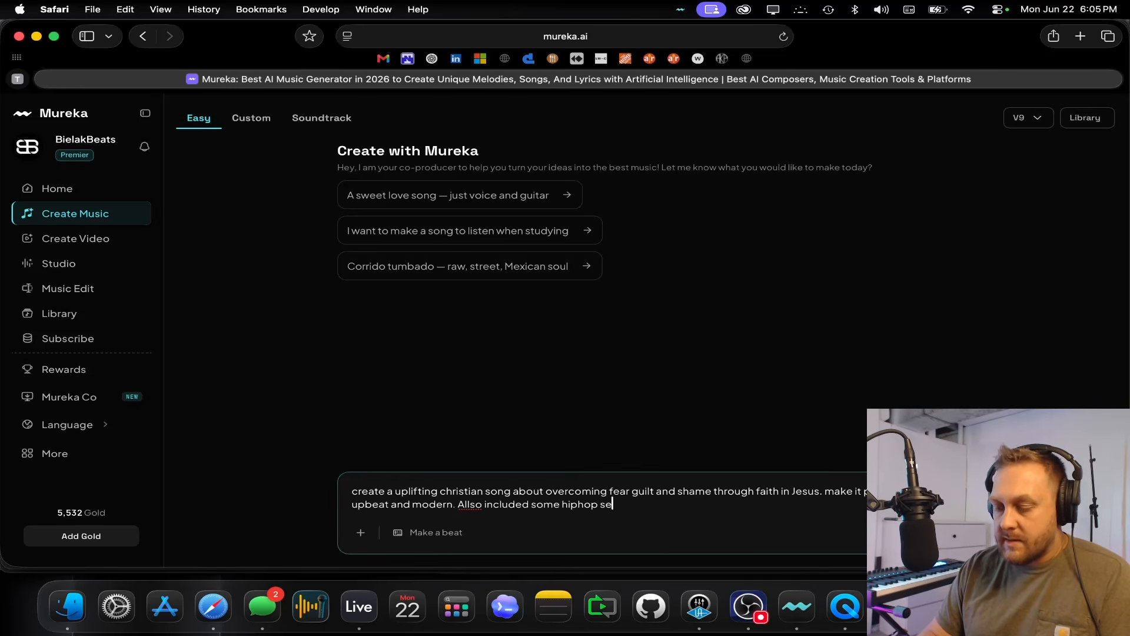
pyautogui.write('ctions')
pyautogui.press('Return')
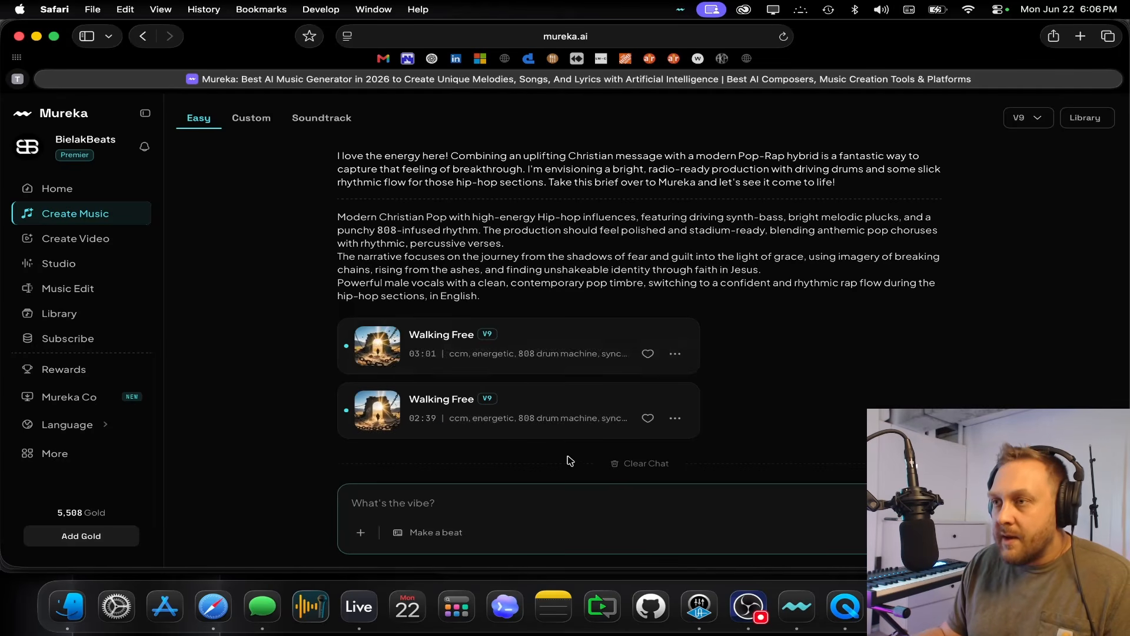
# Listen to the 03:01 version of Walking Free, pause it and review its lyrics from the intro
pyautogui.click(376, 358)
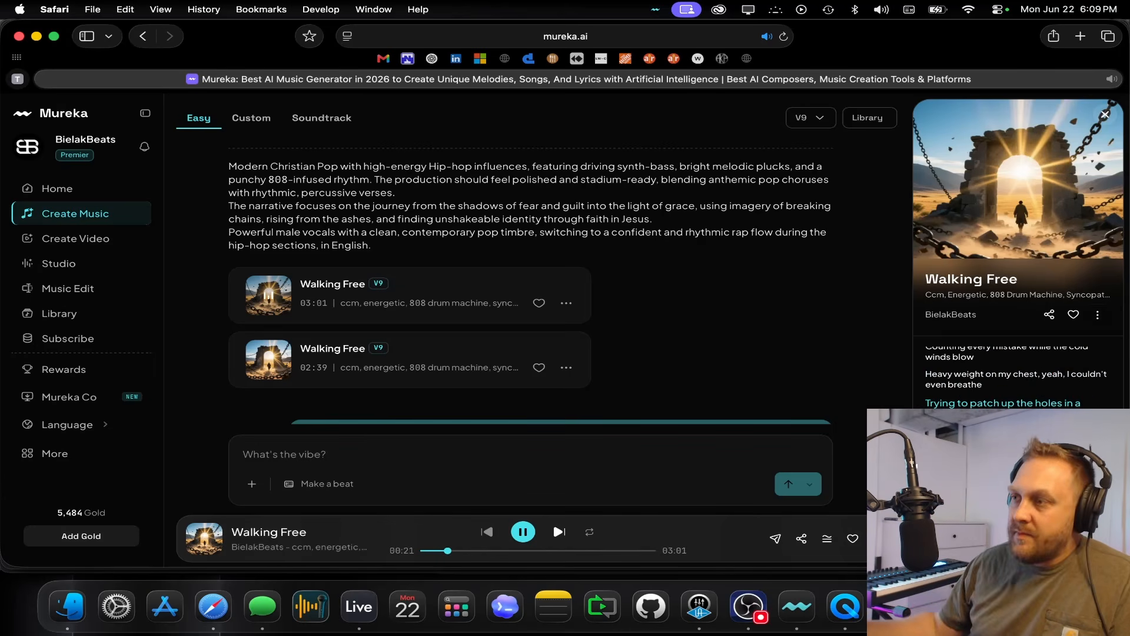
pyautogui.click(523, 533)
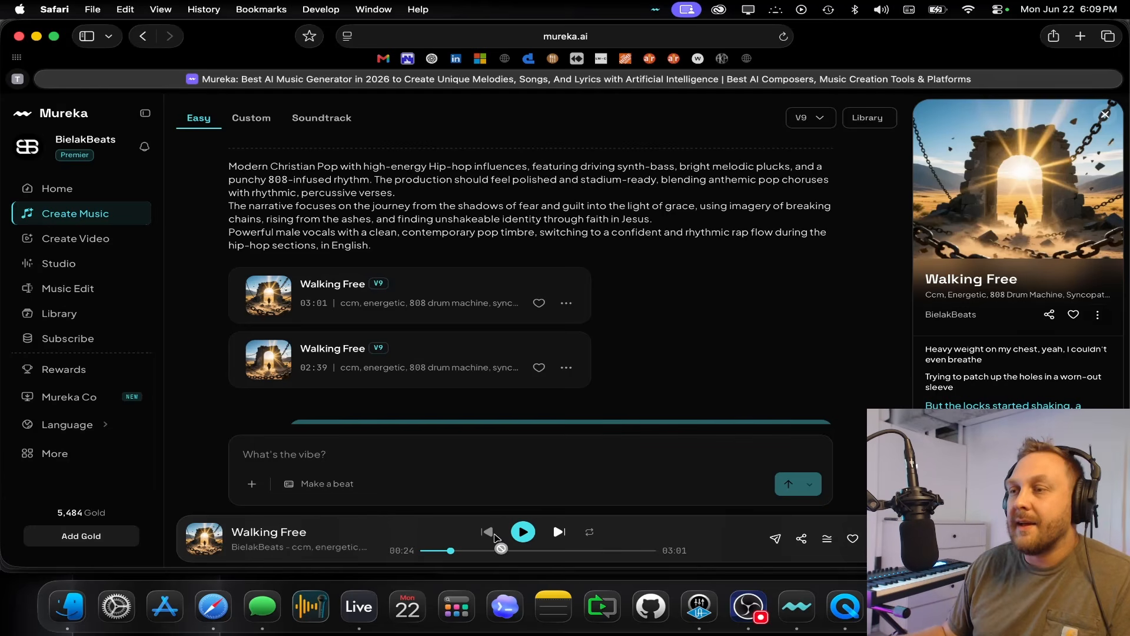
pyautogui.click(523, 533)
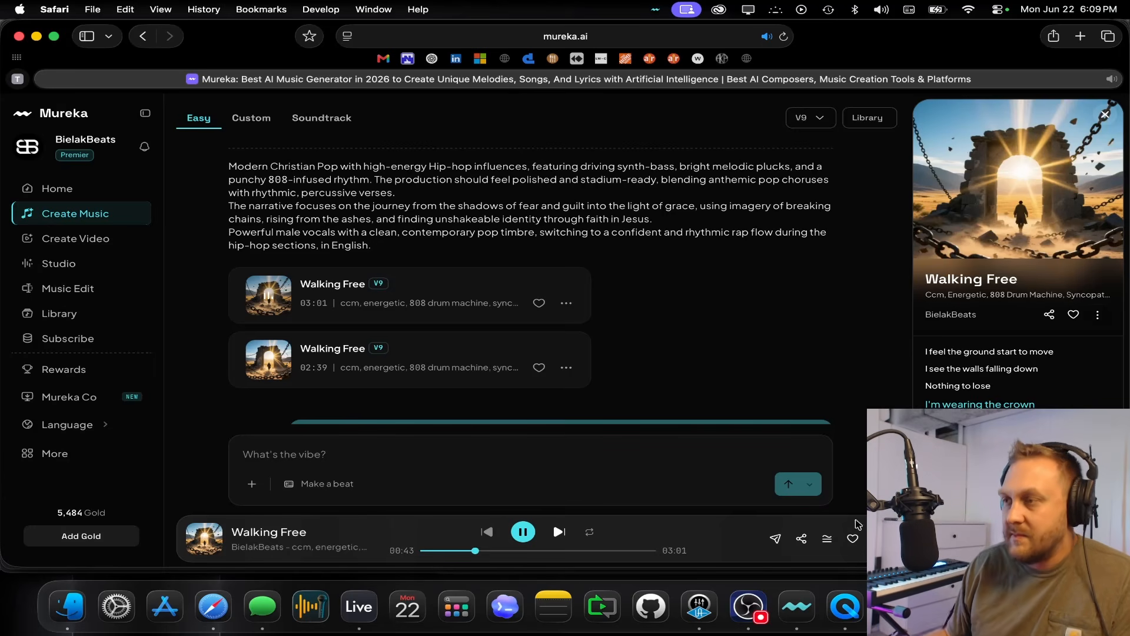
pyautogui.click(524, 532)
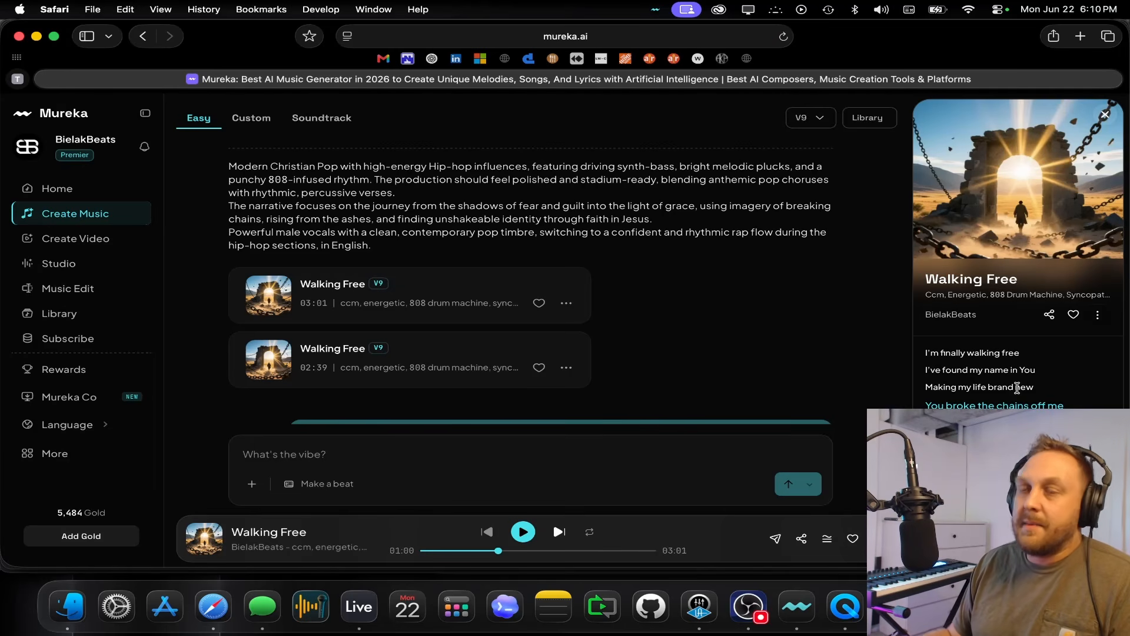
pyautogui.scroll(5, 1017, 391)
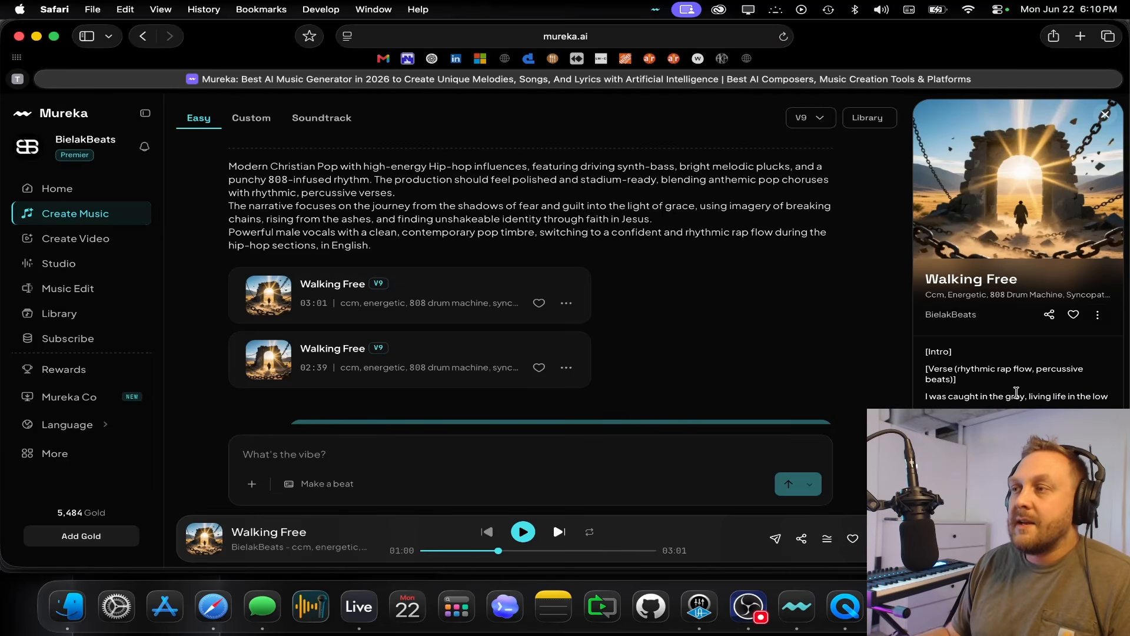
pyautogui.scroll(2, 530, 282)
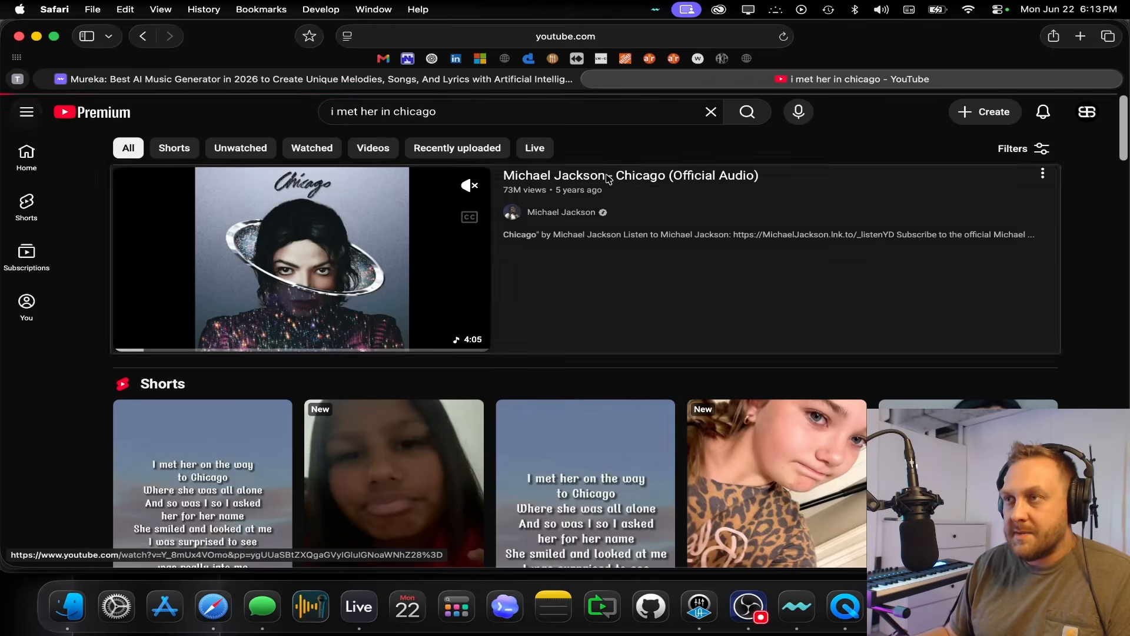
# Play Michael Jackson - Chicago (Official Audio) on YouTube briefly, and save its 00:02 to 00:32 clip as the reference in Mureka
pyautogui.click(384, 285)
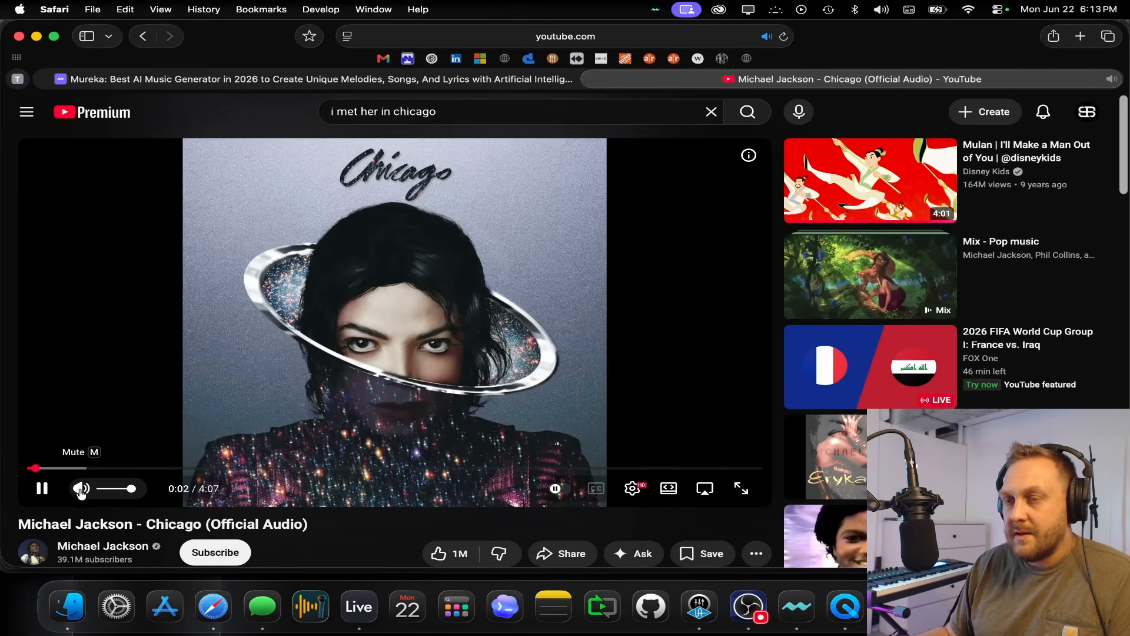
pyautogui.click(44, 489)
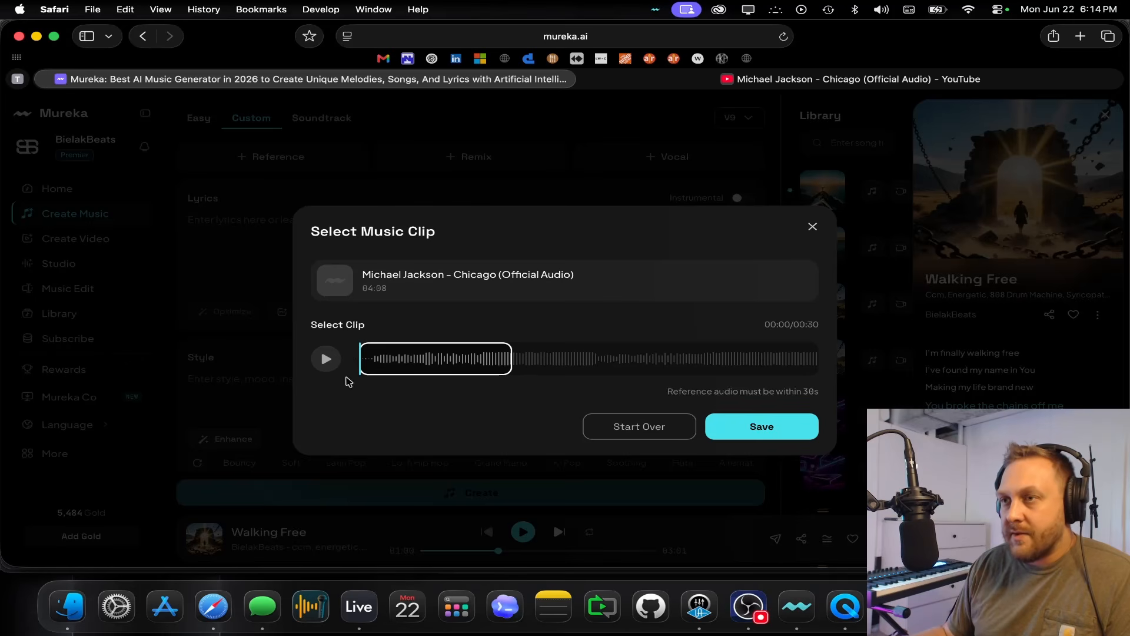
pyautogui.moveTo(434, 369); pyautogui.dragTo(443, 369)
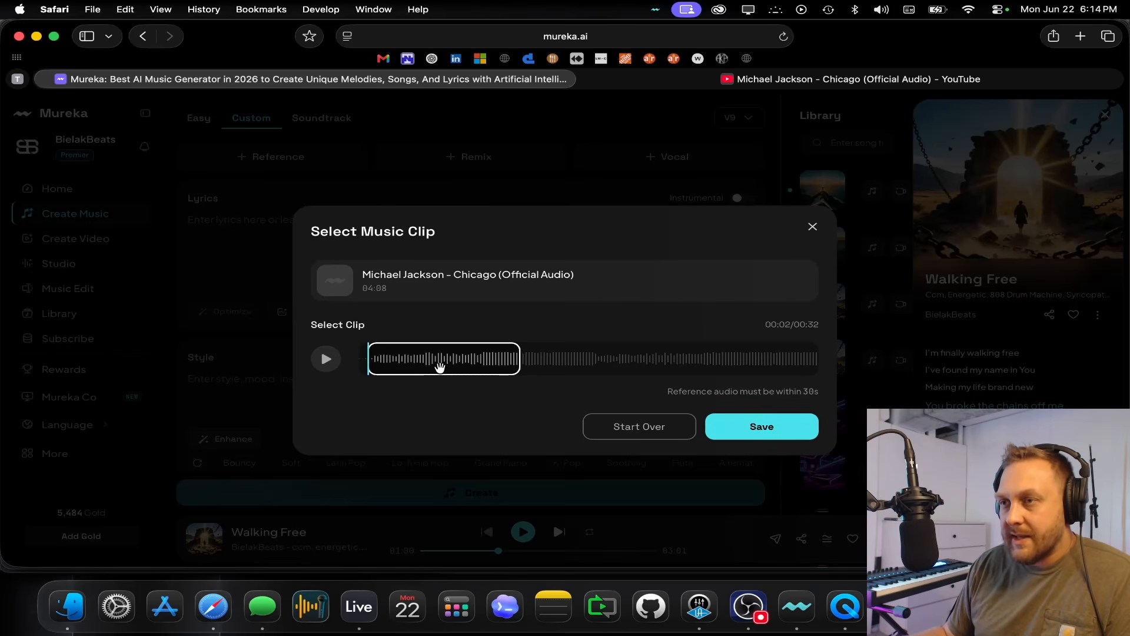
pyautogui.click(324, 365)
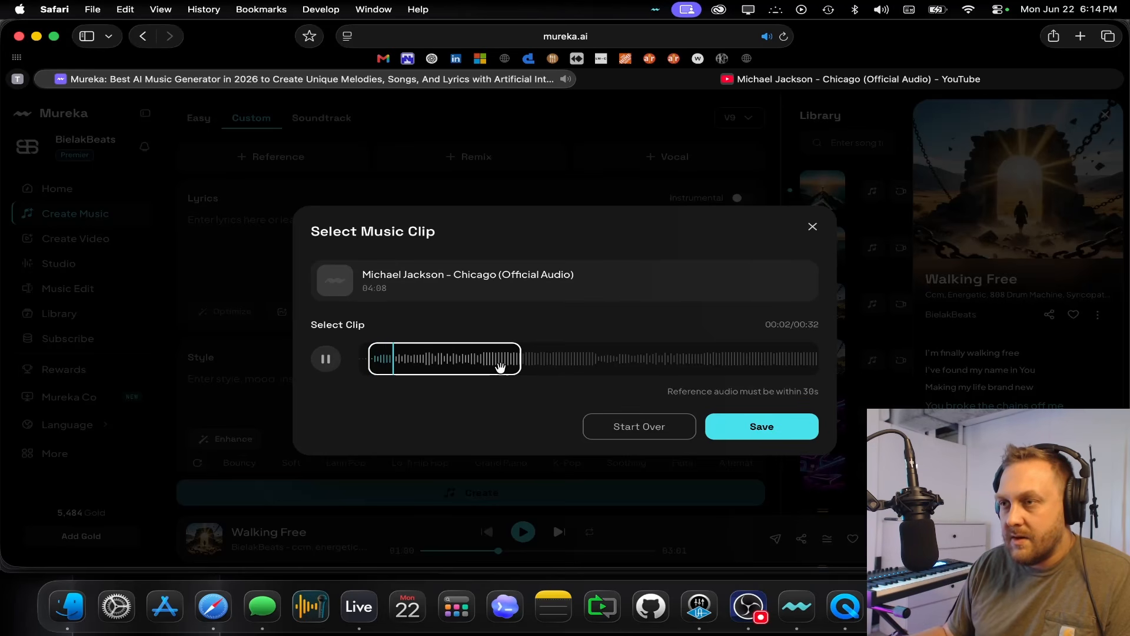
pyautogui.click(765, 427)
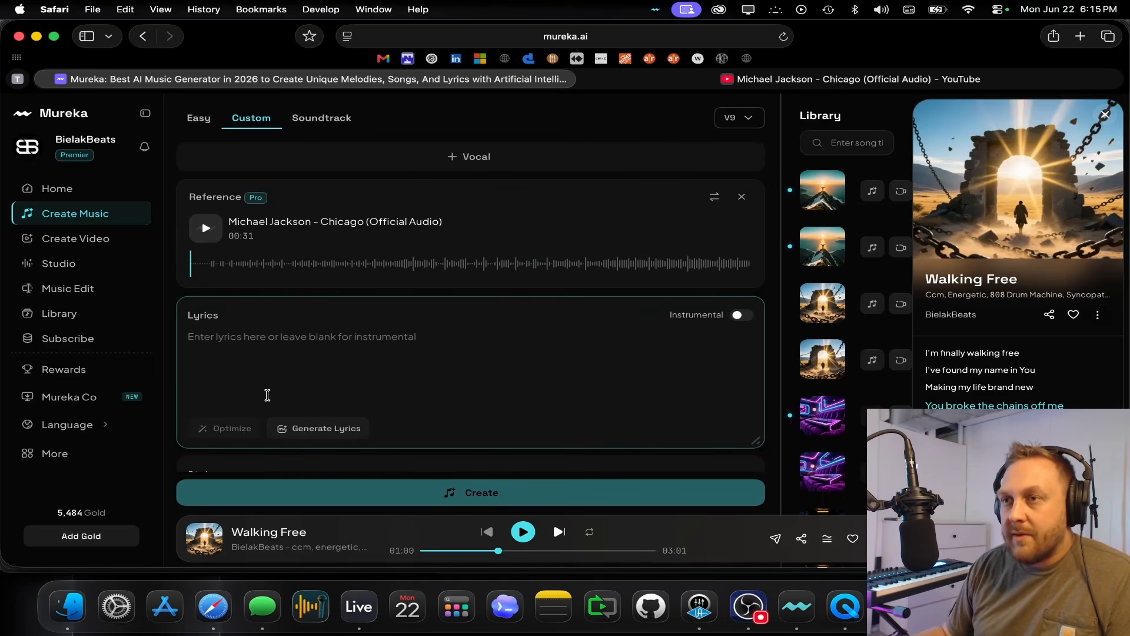
# Generate lyrics from the idea "a song about cover coming my addiction to donuts" and use them for the song
pyautogui.click(262, 352)
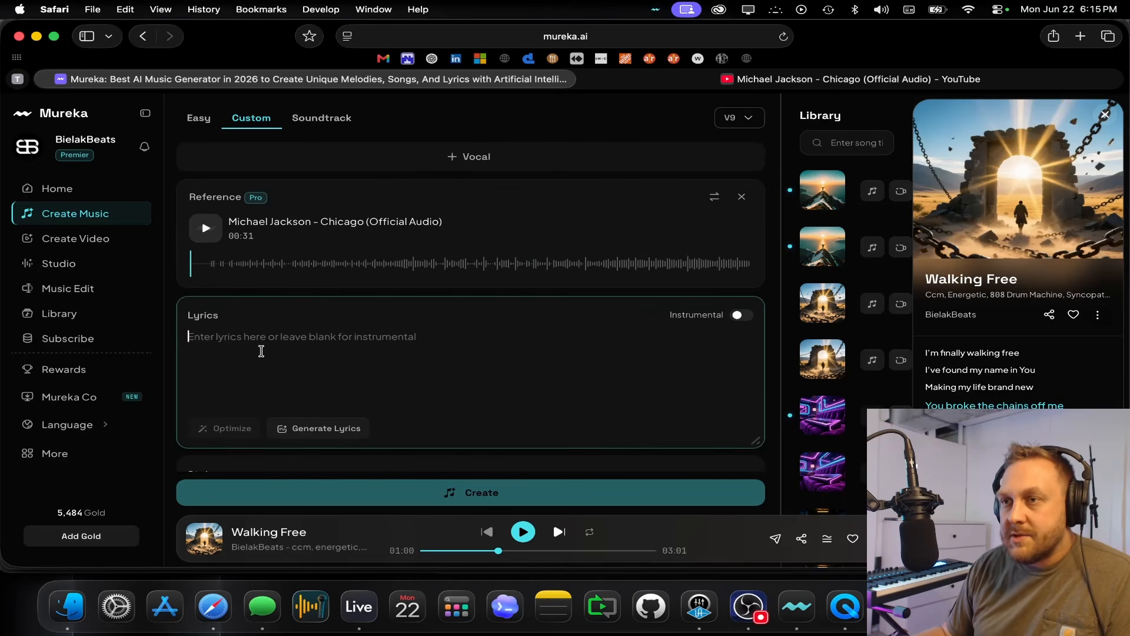
pyautogui.click(351, 430)
pyautogui.write('a s')
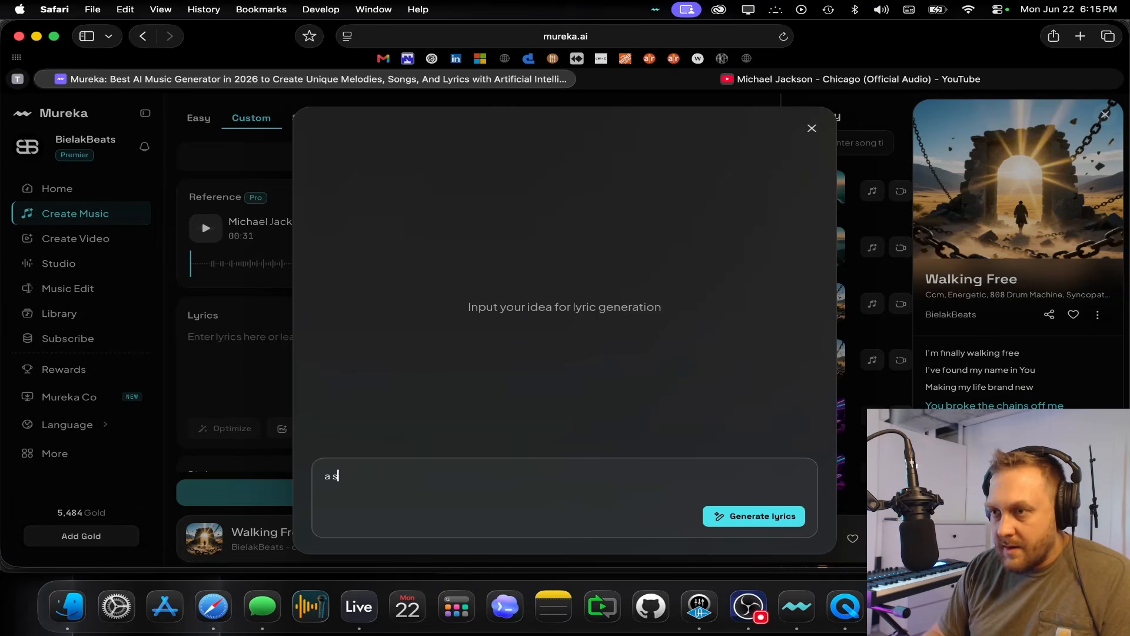
pyautogui.write('ong about')
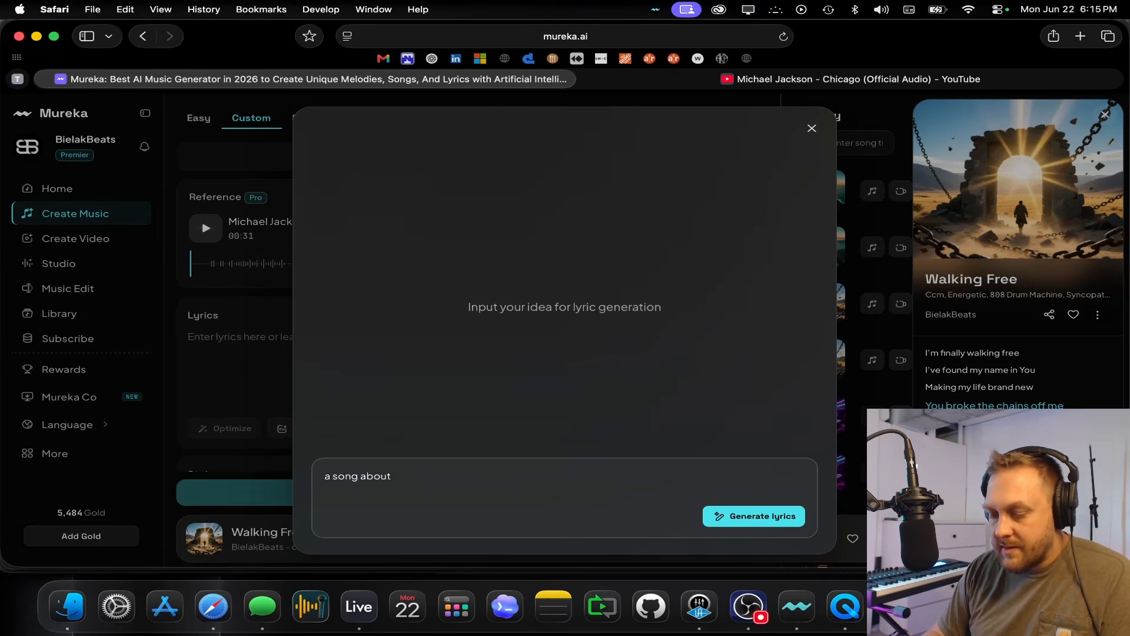
pyautogui.write(' cover coming')
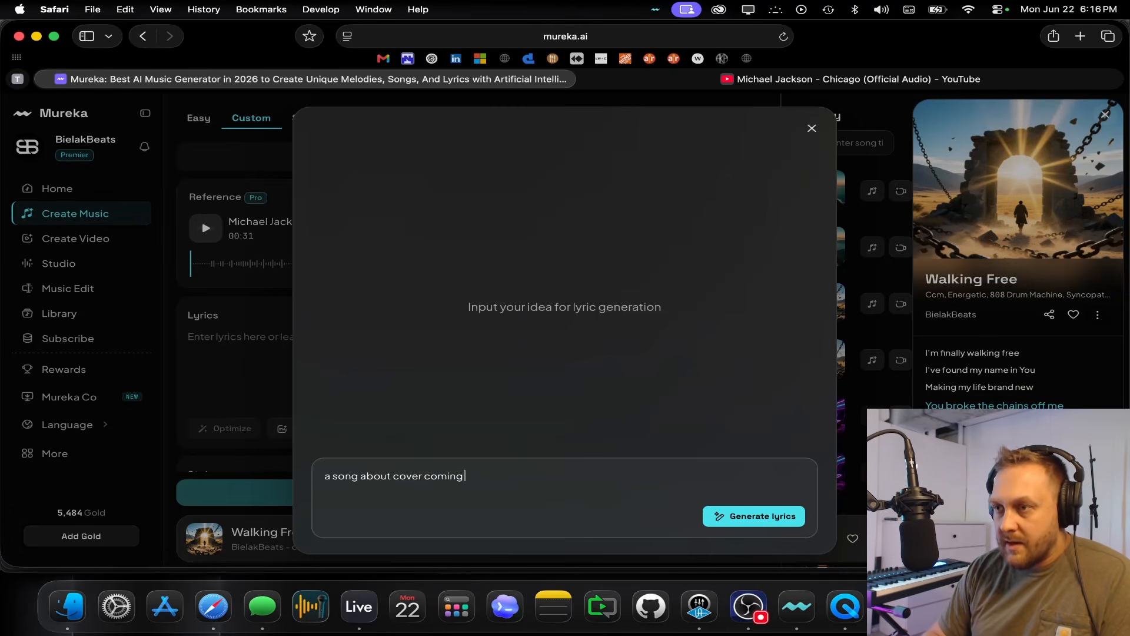
pyautogui.write(' my addiction to')
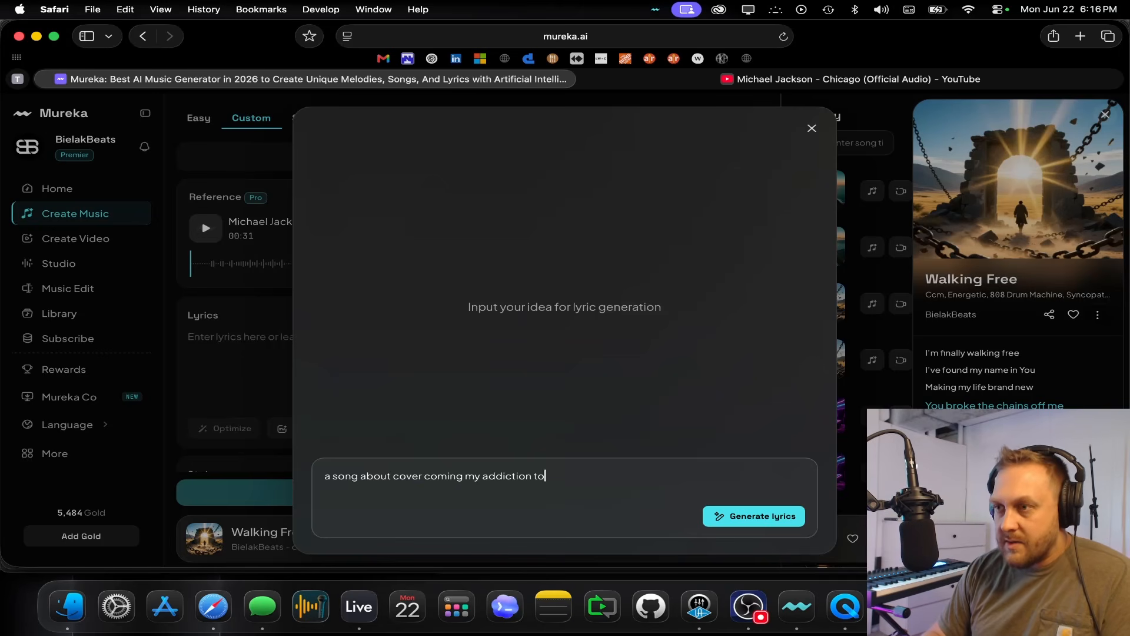
pyautogui.write(' donuts')
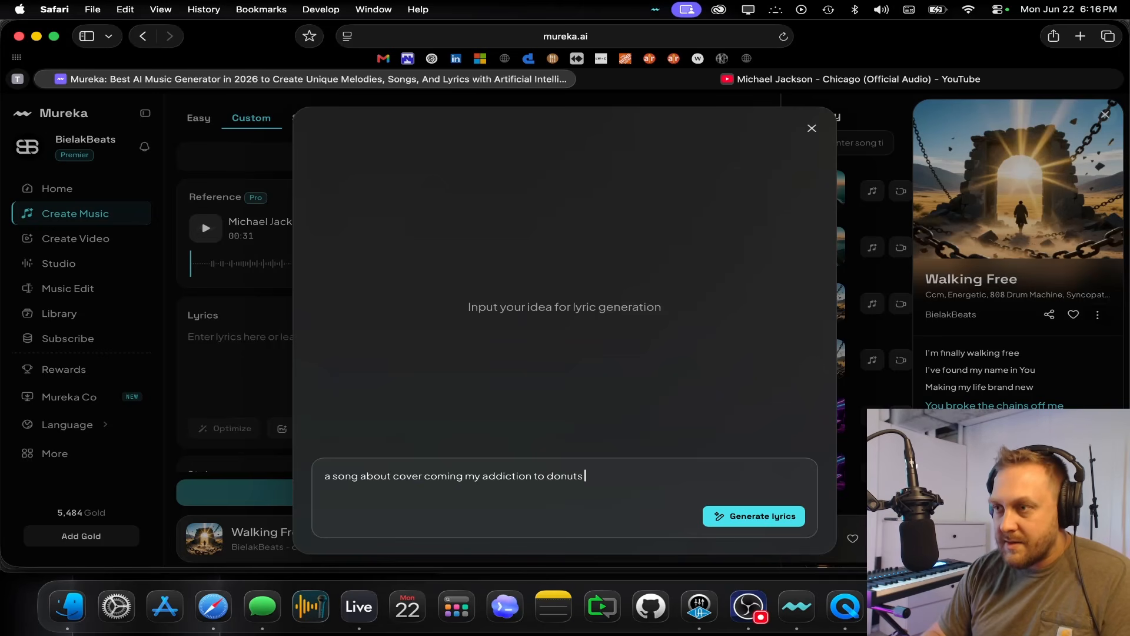
pyautogui.press('Return')
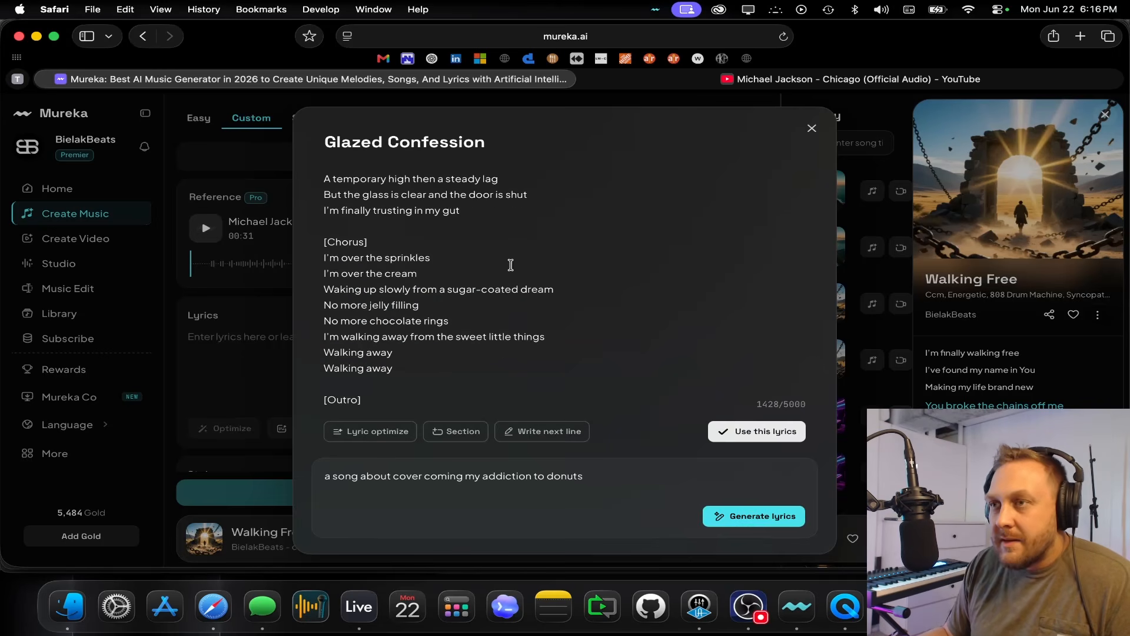
pyautogui.click(752, 433)
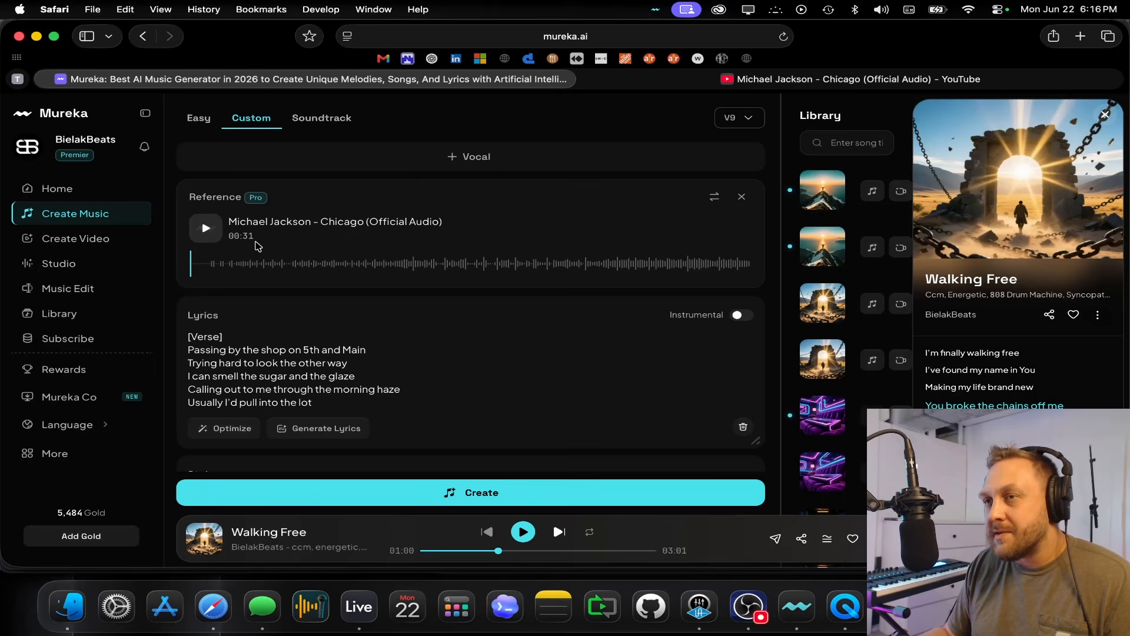
# Listen to the Glazed Confession song in the library and pause it
pyautogui.click(262, 385)
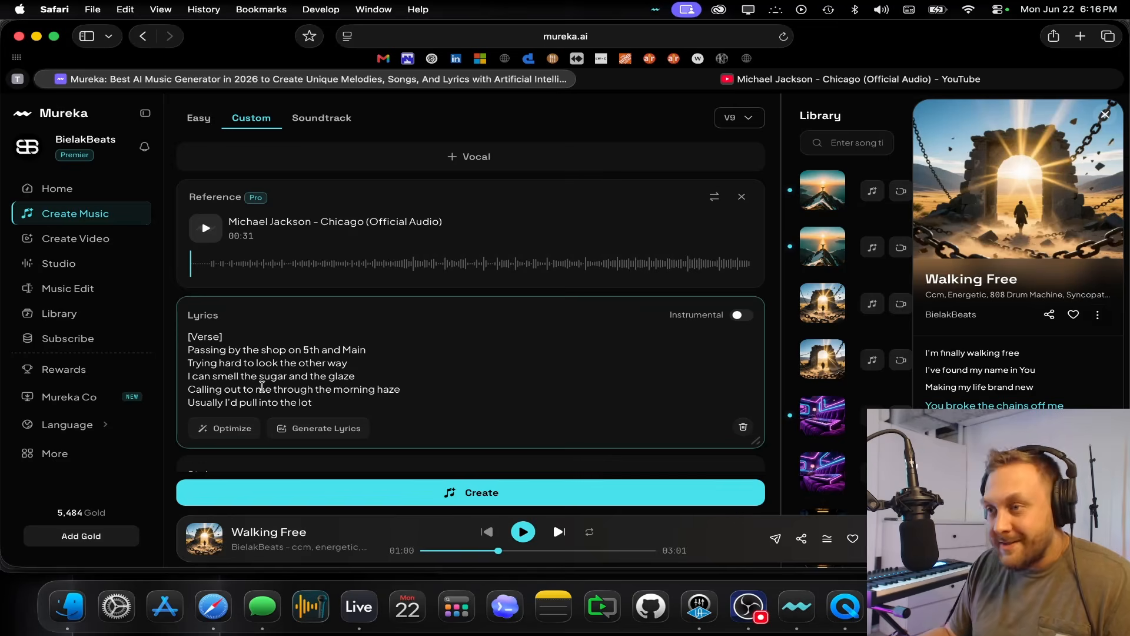
pyautogui.click(823, 247)
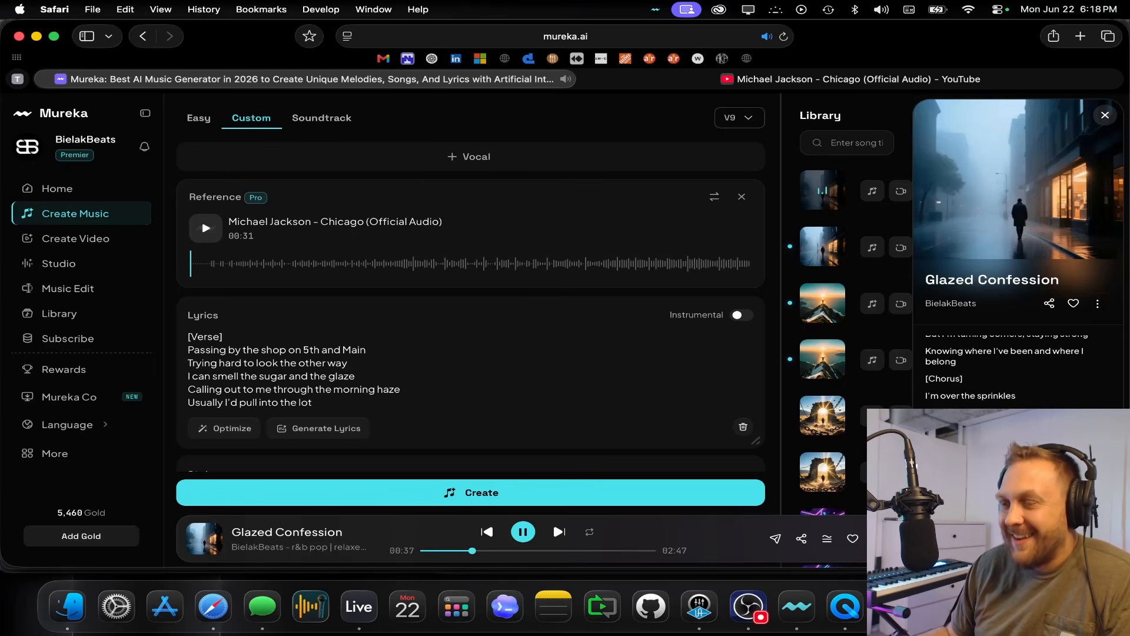
pyautogui.click(524, 532)
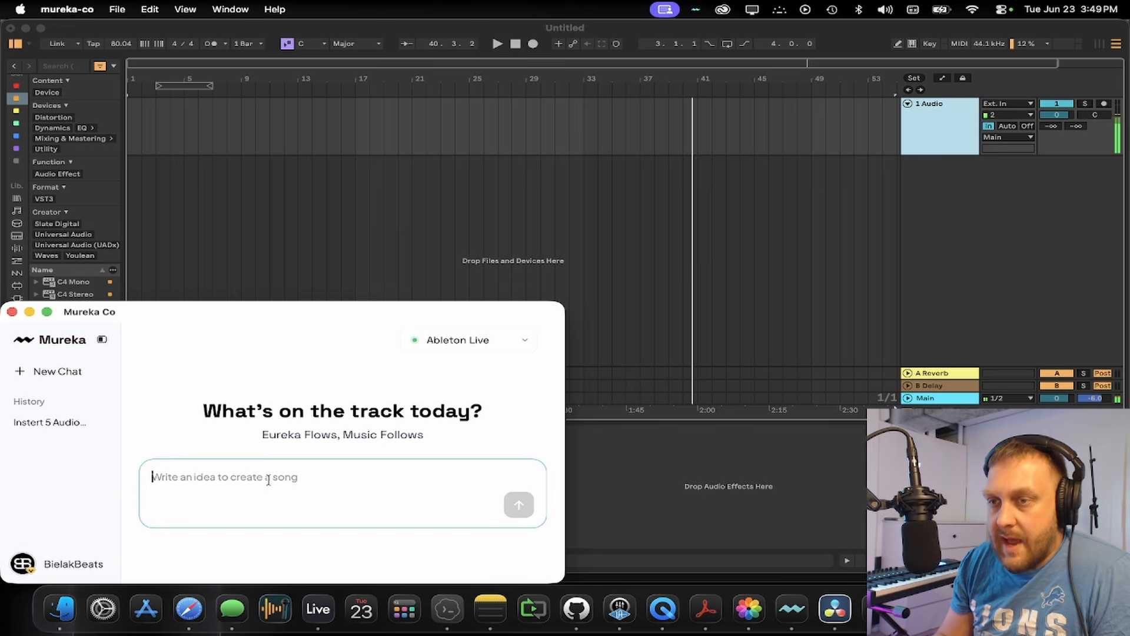
# In Mureka Co, submit the prompt "create a new midi track with some chords. make them in a min" for the Ableton Live project
pyautogui.write('create a new midi track with')
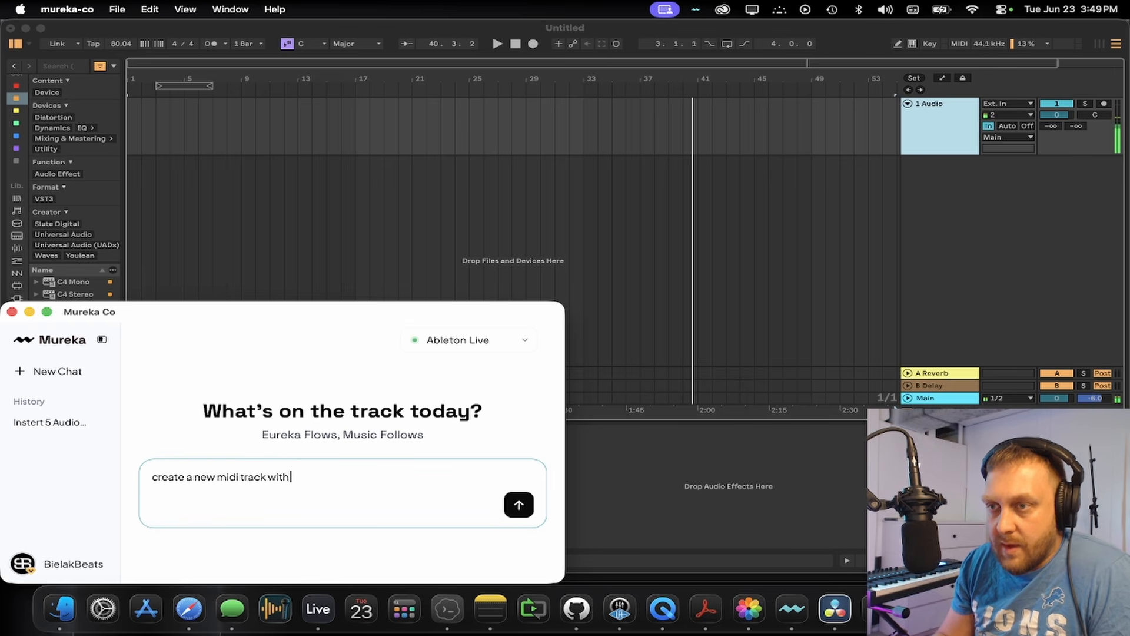
pyautogui.write('ds, make them in')
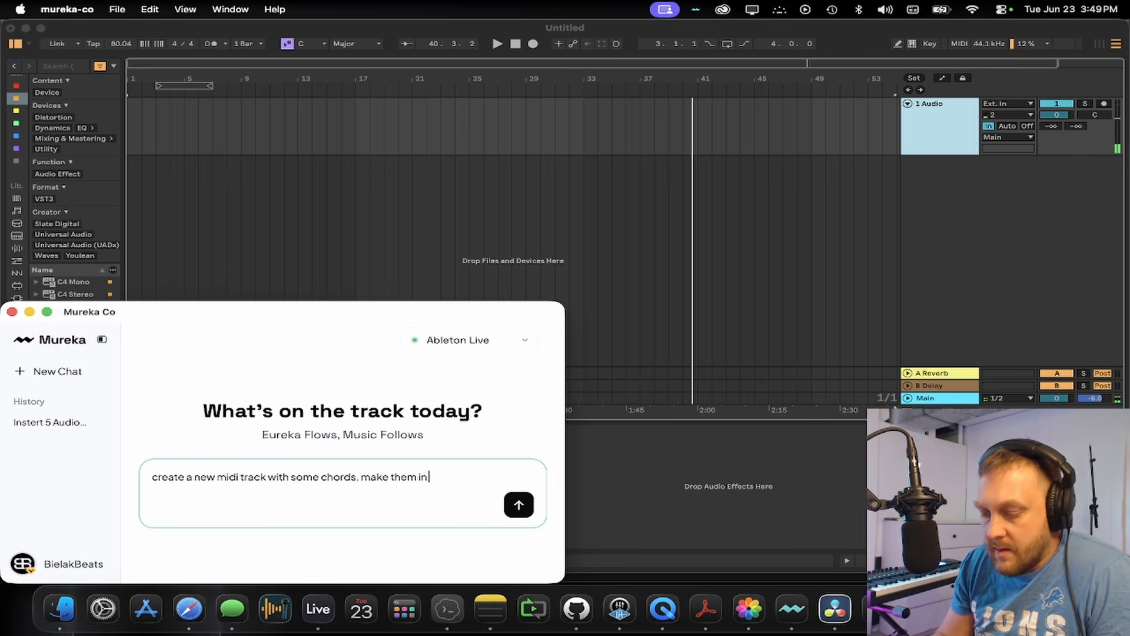
pyautogui.write(' a minr')
pyautogui.press('BackSpace')
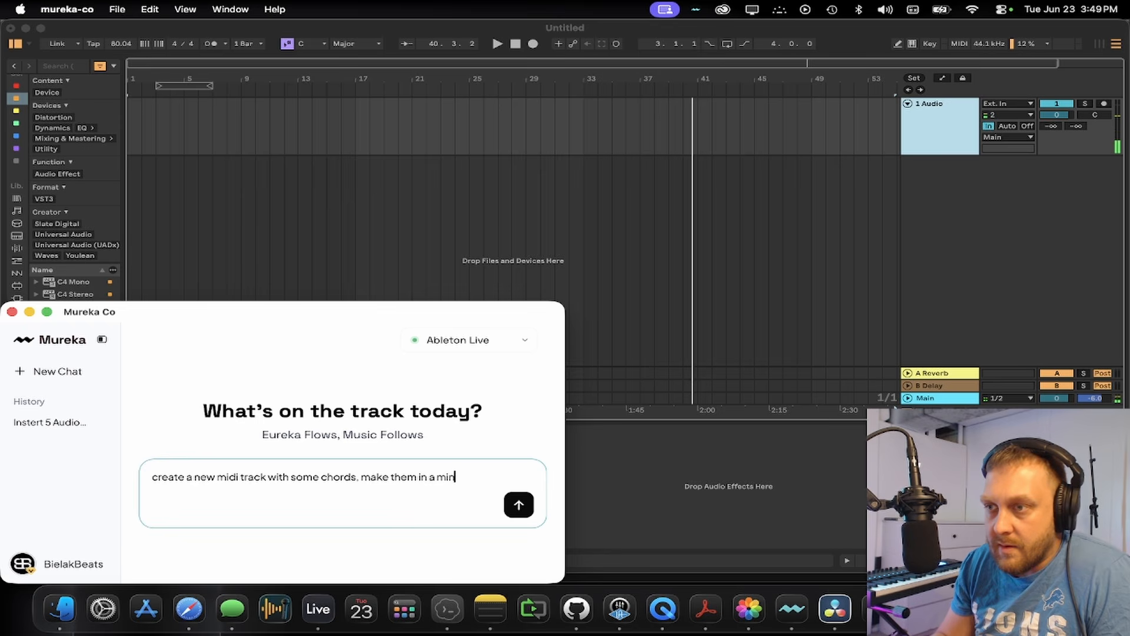
pyautogui.press('Return')
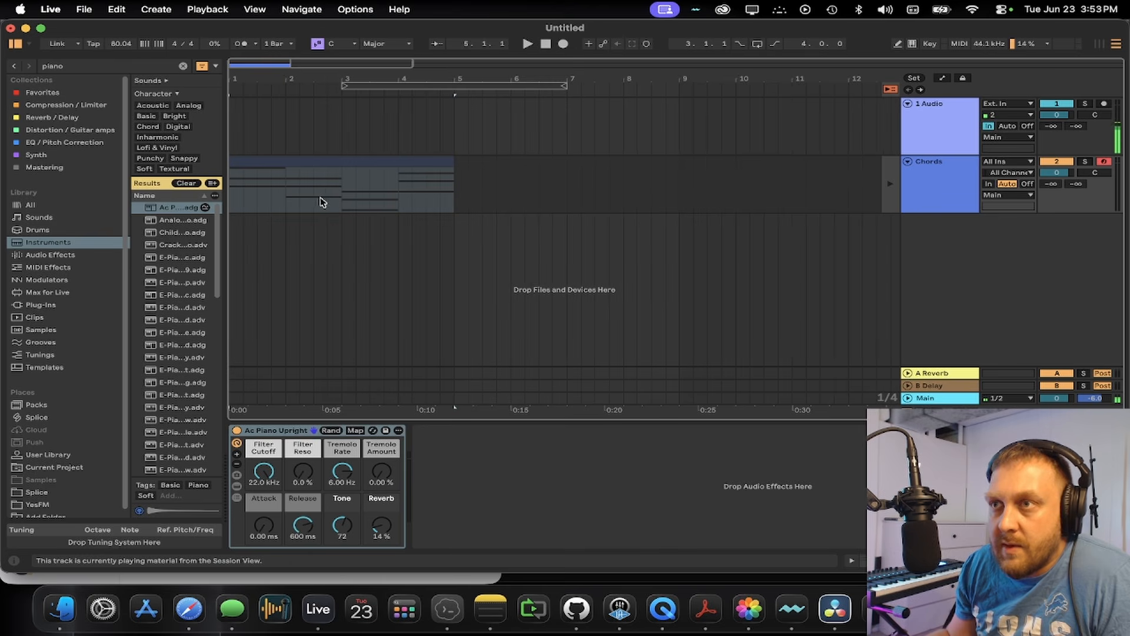
# Select the four-bar clip on the Chords track, loop its range, and play it
pyautogui.click(565, 182)
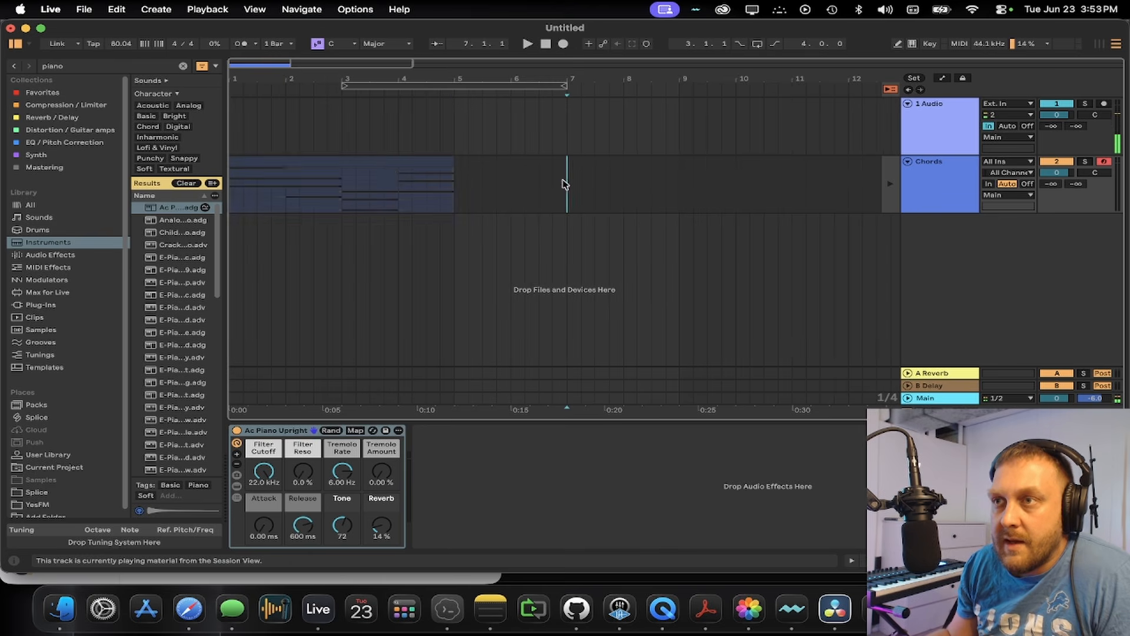
pyautogui.click(386, 161)
pyautogui.click(279, 194)
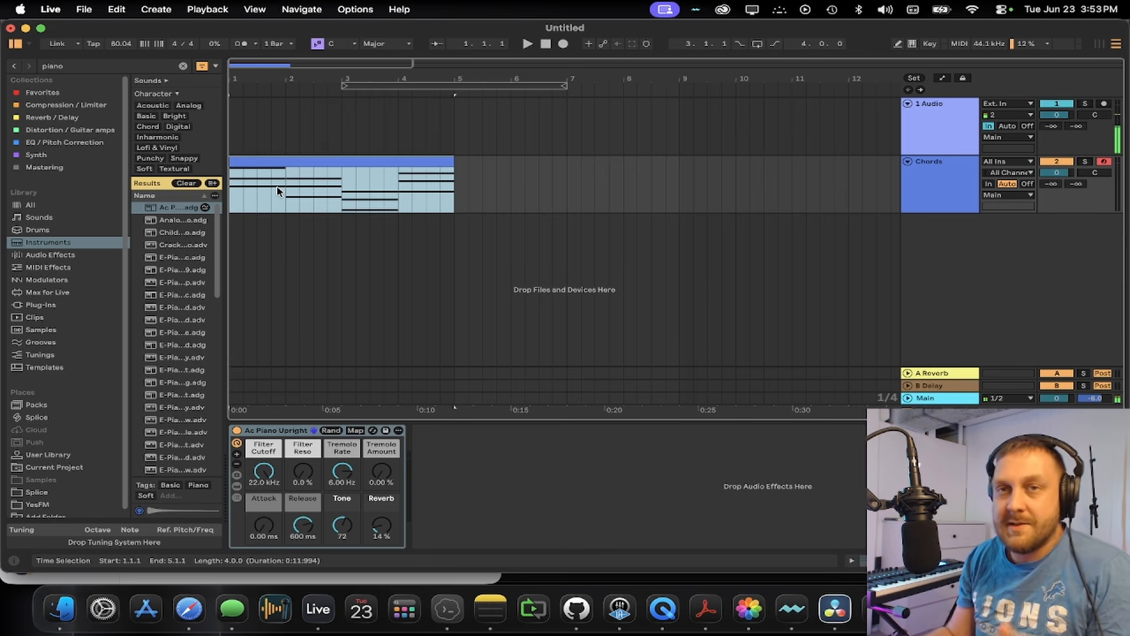
pyautogui.press('super+l')
pyautogui.press('space')
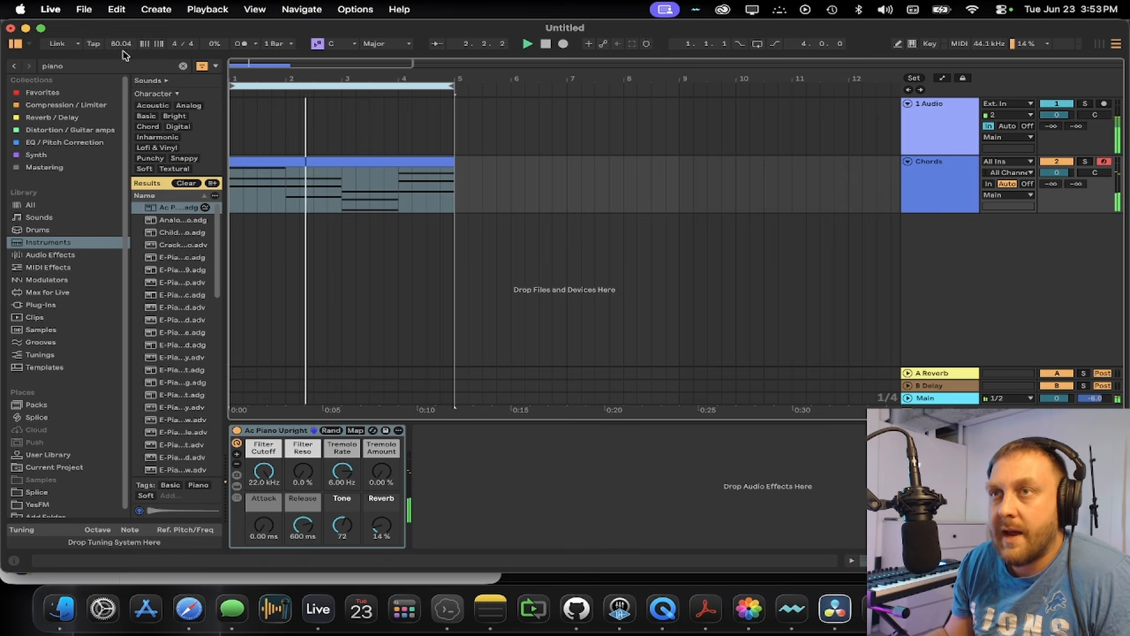
# Turn on the metronome and set the project tempo to 111 BPM
pyautogui.click(239, 46)
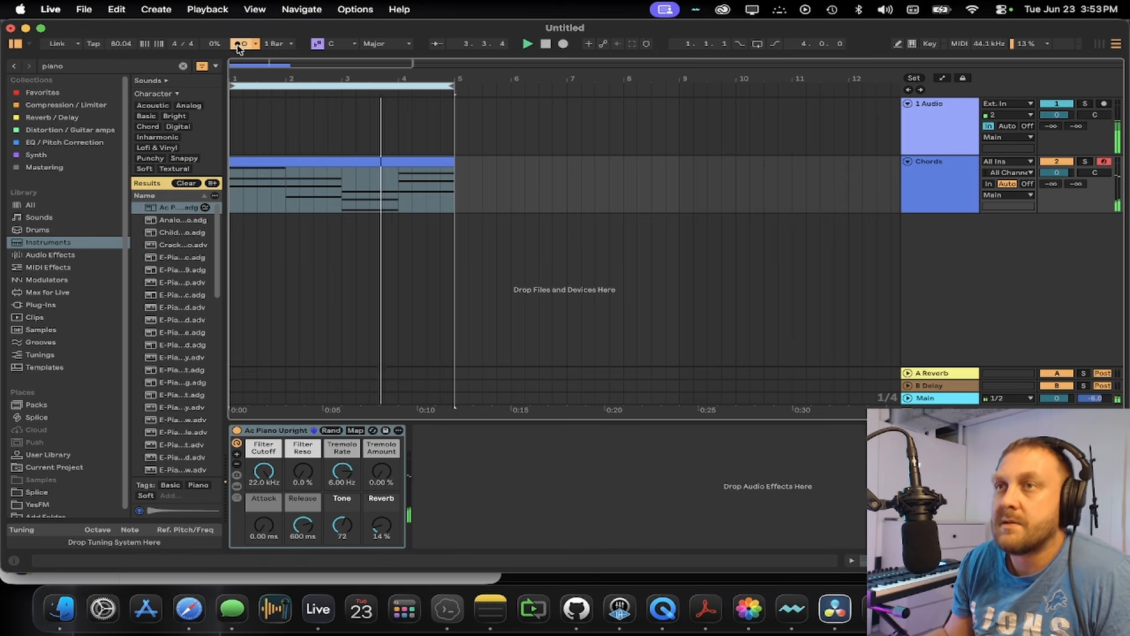
pyautogui.moveTo(119, 45); pyautogui.dragTo(119, 28)
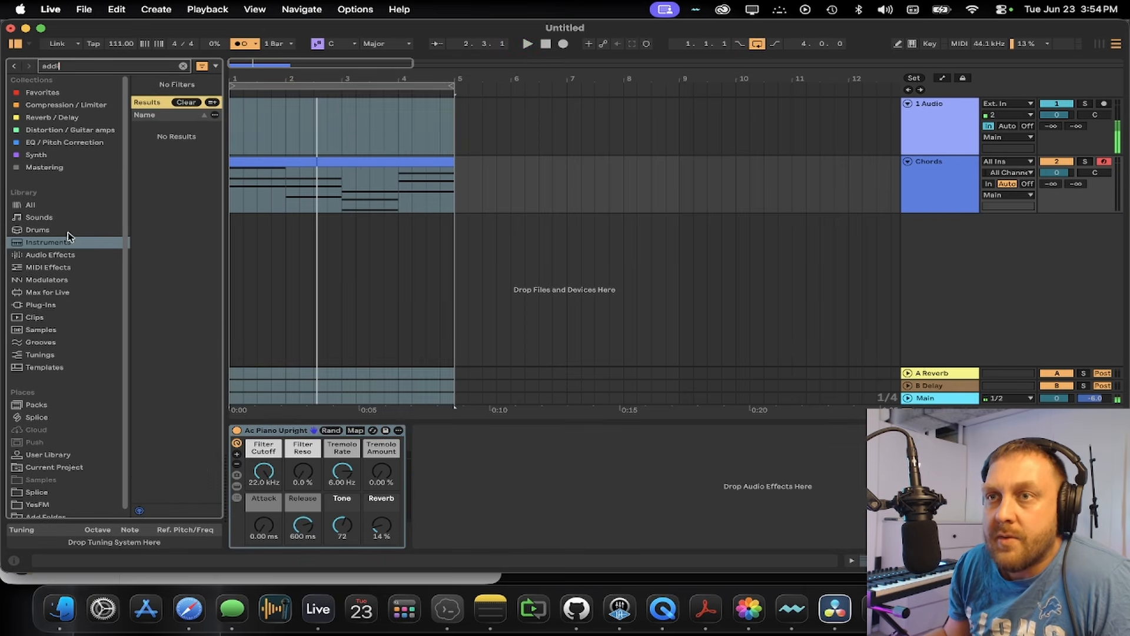
# Search the plug-ins for "addicti" and load Addictive Keys on the Chords track
pyautogui.click(65, 255)
pyautogui.click(83, 66)
pyautogui.write('cti')
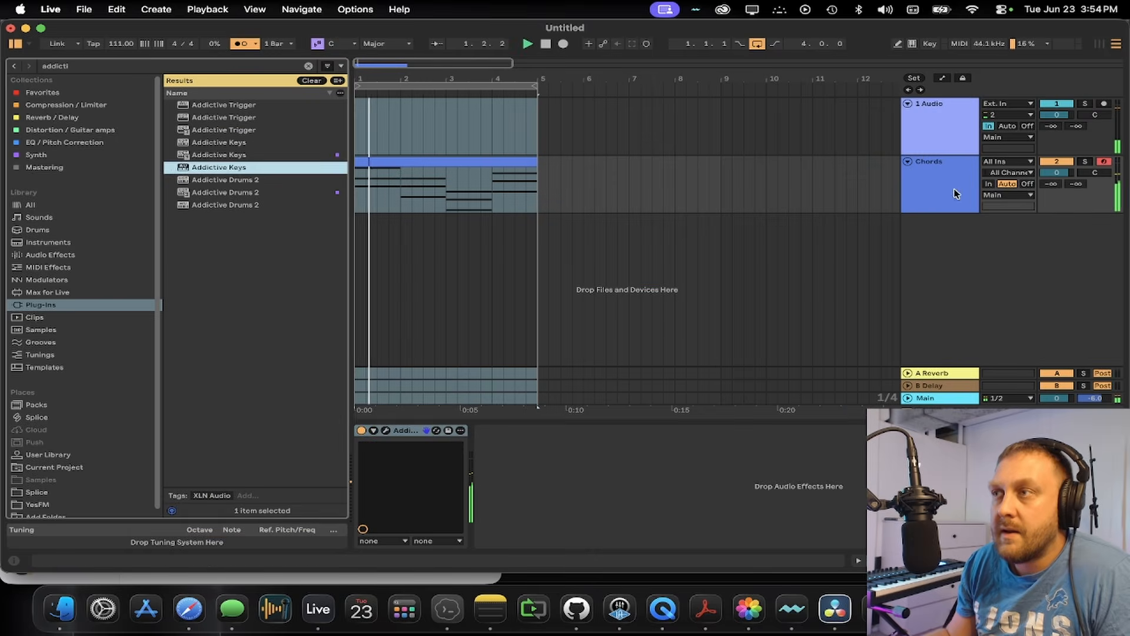
# Open the Addictive Keys interface and choose the Audience preset from Studio Grand - As Recorded
pyautogui.click(389, 430)
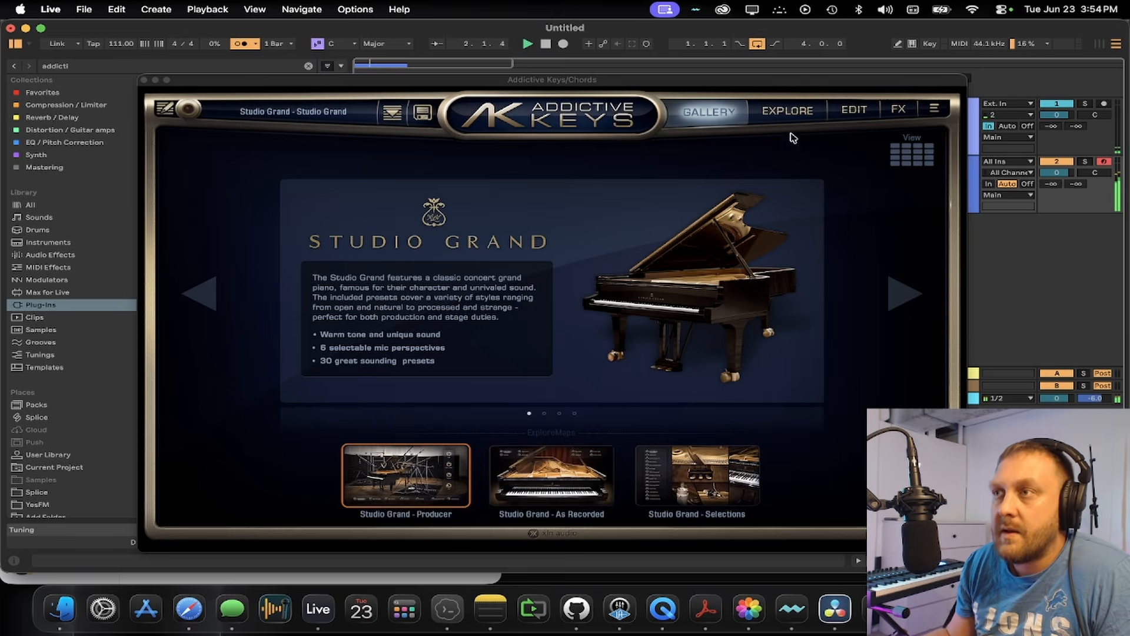
pyautogui.click(552, 497)
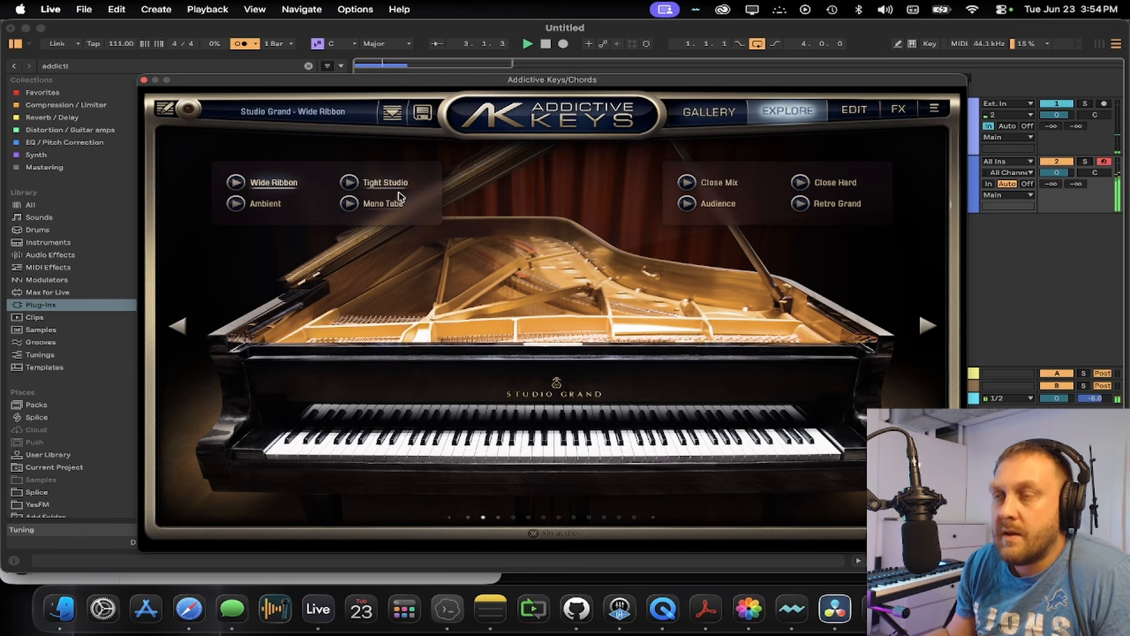
pyautogui.click(728, 206)
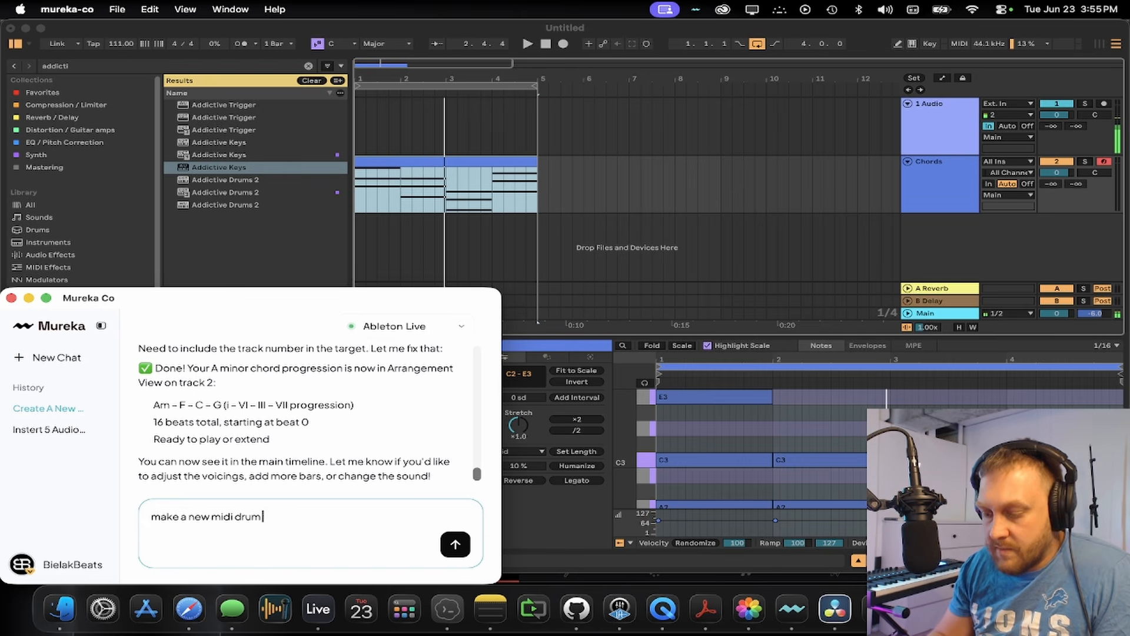
# In Mureka Co, submit the prompt "make a new midi drum track that goes well with this" and resize the chat window
pyautogui.press('BackSpace')
pyautogui.press('BackSpace')
pyautogui.press('BackSpace')
pyautogui.write('that goes well with this')
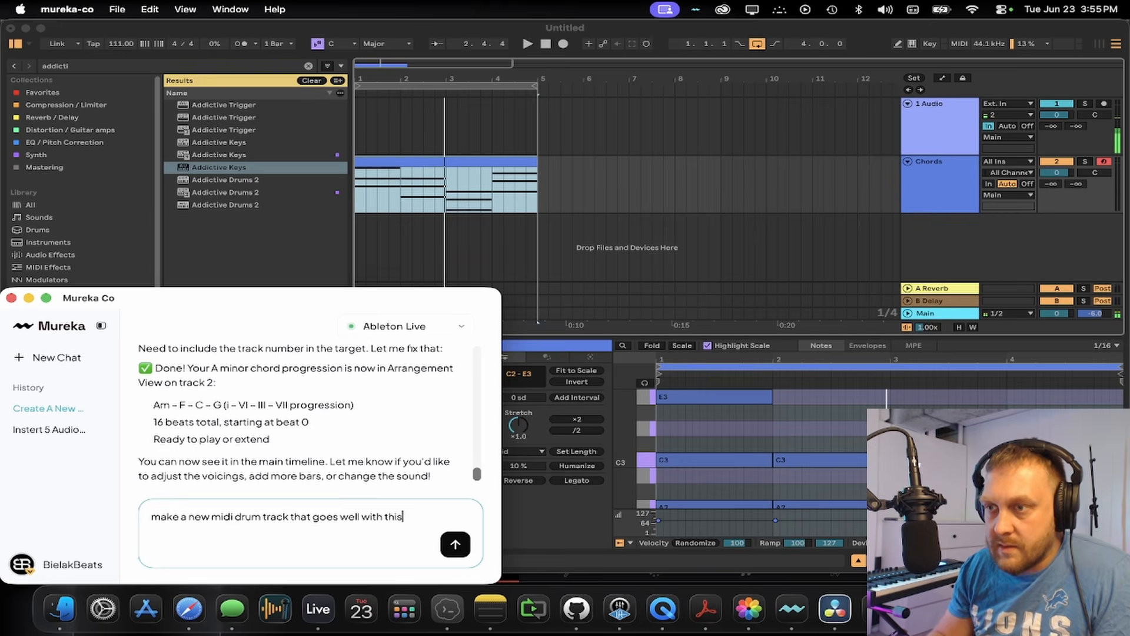
pyautogui.press('Return')
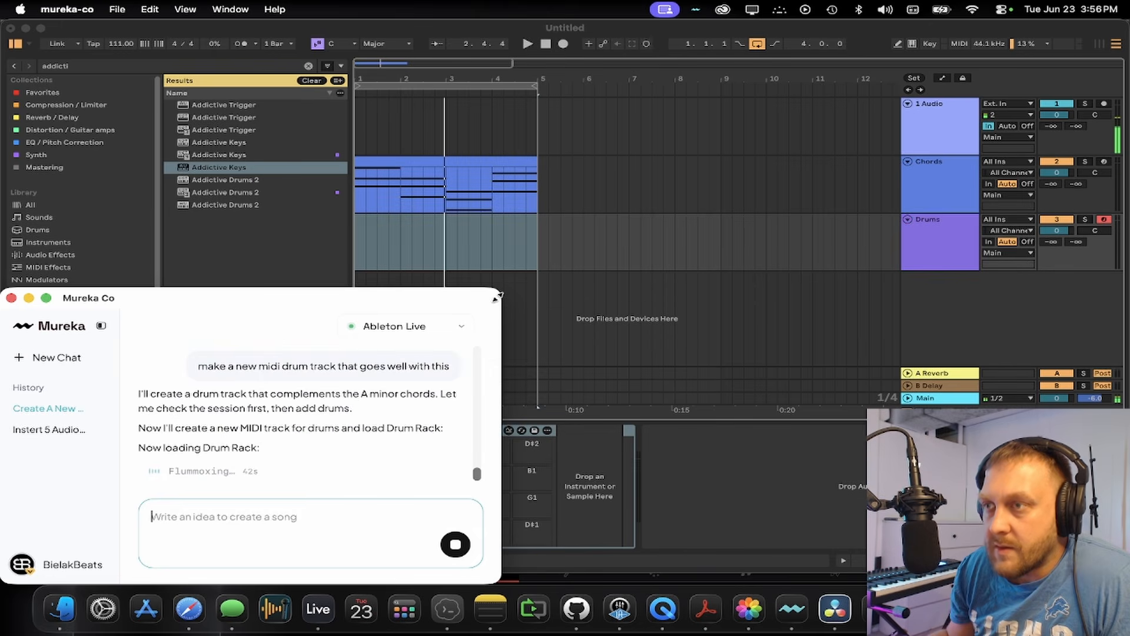
pyautogui.moveTo(496, 297); pyautogui.dragTo(434, 271)
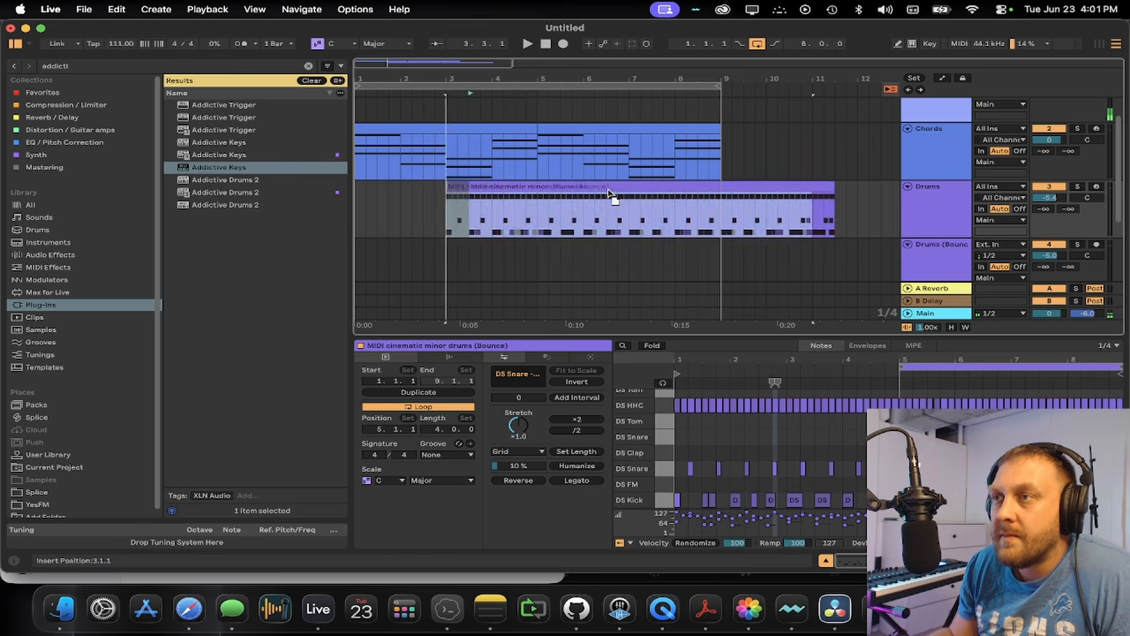
# In Ableton Live, move the MIDI cinematic minor drums clip to start at bar 1 on the Drums track and play it
pyautogui.moveTo(611, 189); pyautogui.dragTo(520, 188)
pyautogui.press('space')
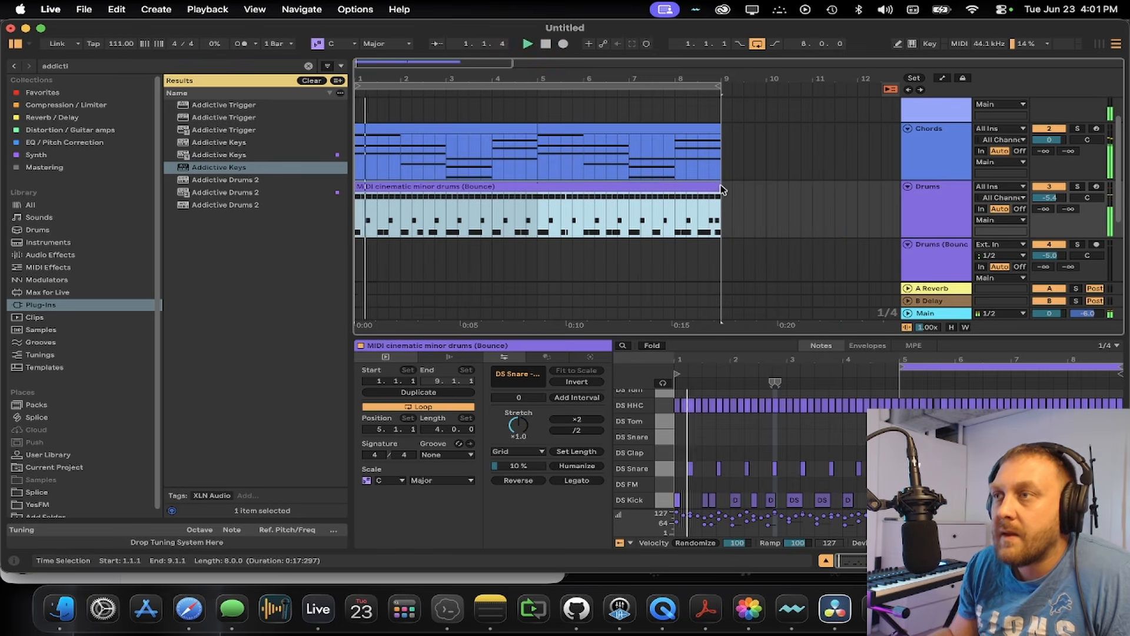
# Shorten the drum clip to its first two bars and duplicate it three times to fill eight bars
pyautogui.moveTo(716, 186); pyautogui.dragTo(442, 186)
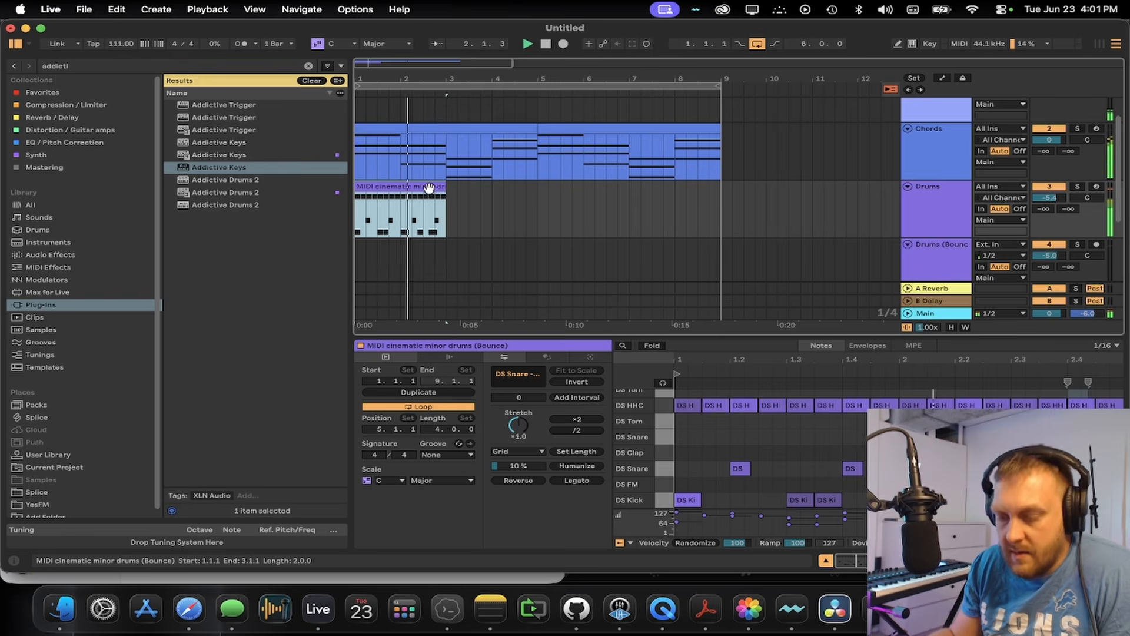
pyautogui.press('super+d')
pyautogui.press('super+d')
pyautogui.press('super+d')
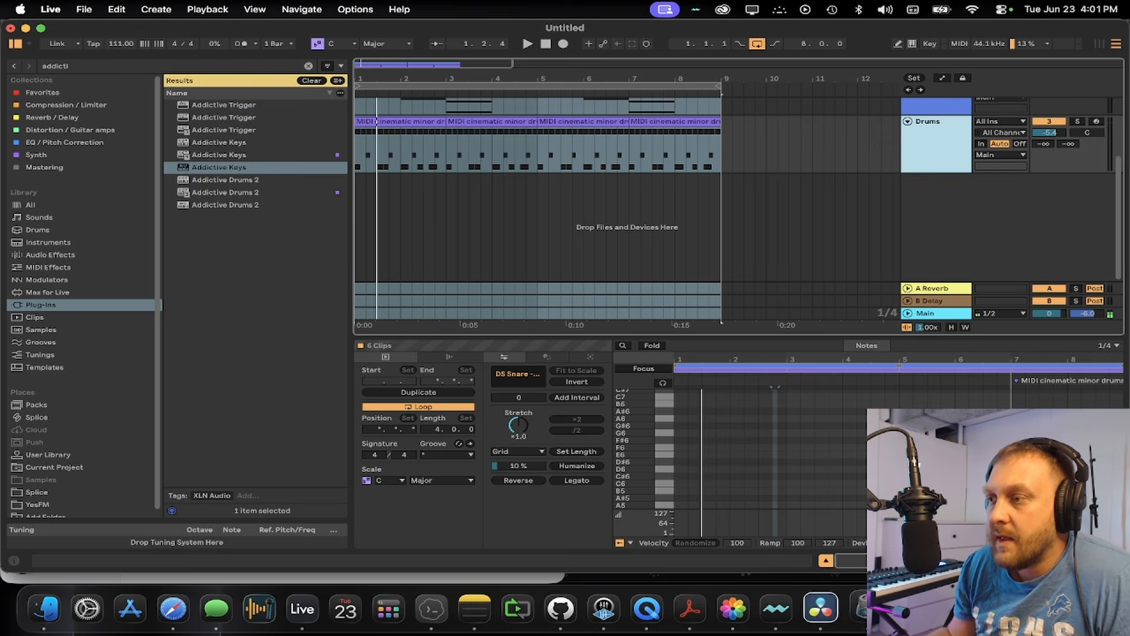
# Switch to Mureka Co and start a new request beginning with "can you ad"
pyautogui.click(847, 608)
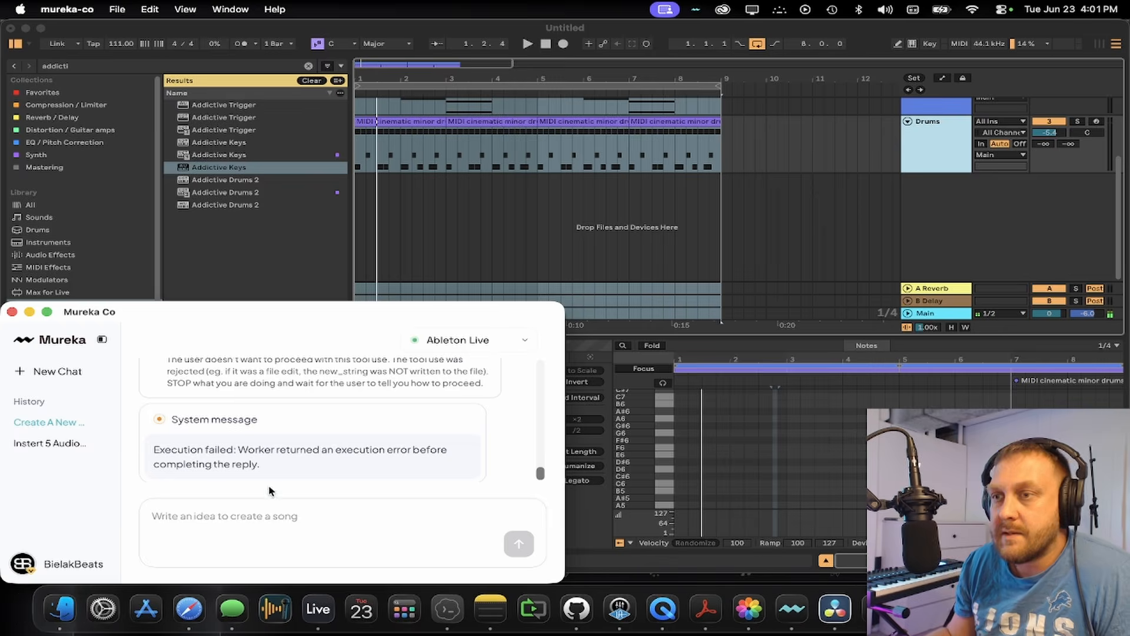
pyautogui.write('can you ad')
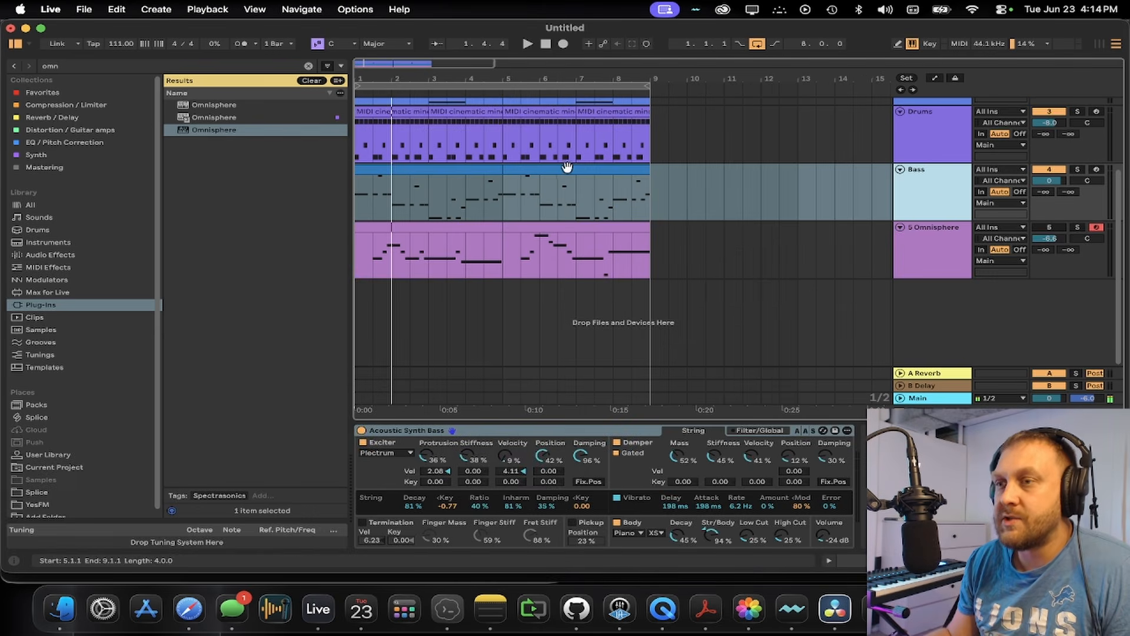
# Listen to the eight-bar loop and examine the Bass track's clips and Acoustic Synth Bass device
pyautogui.click(552, 167)
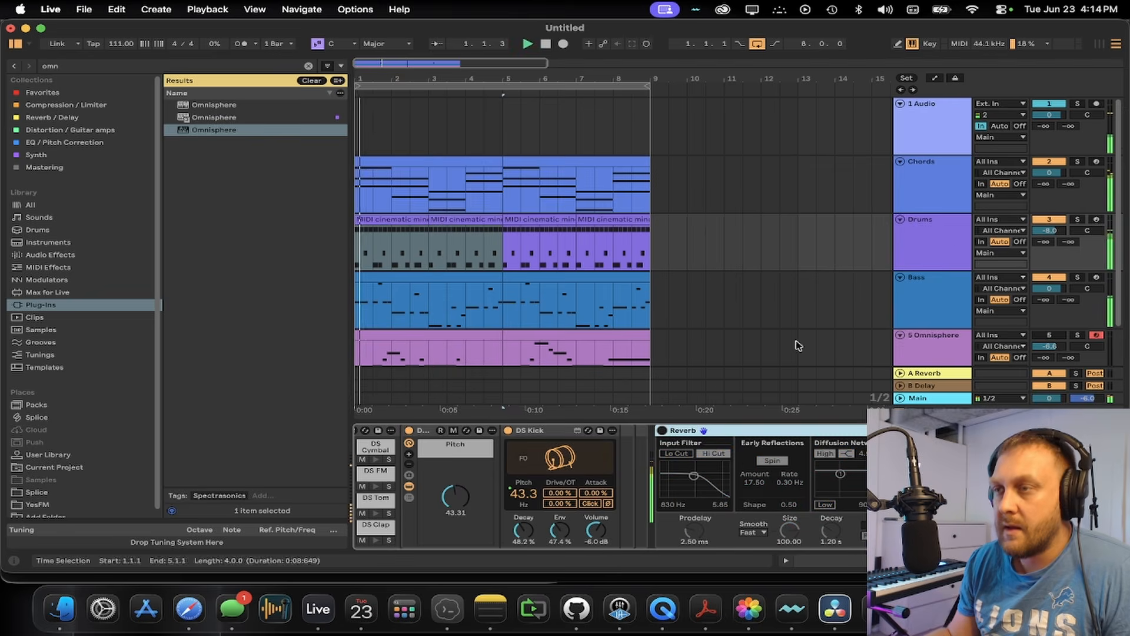
pyautogui.click(933, 297)
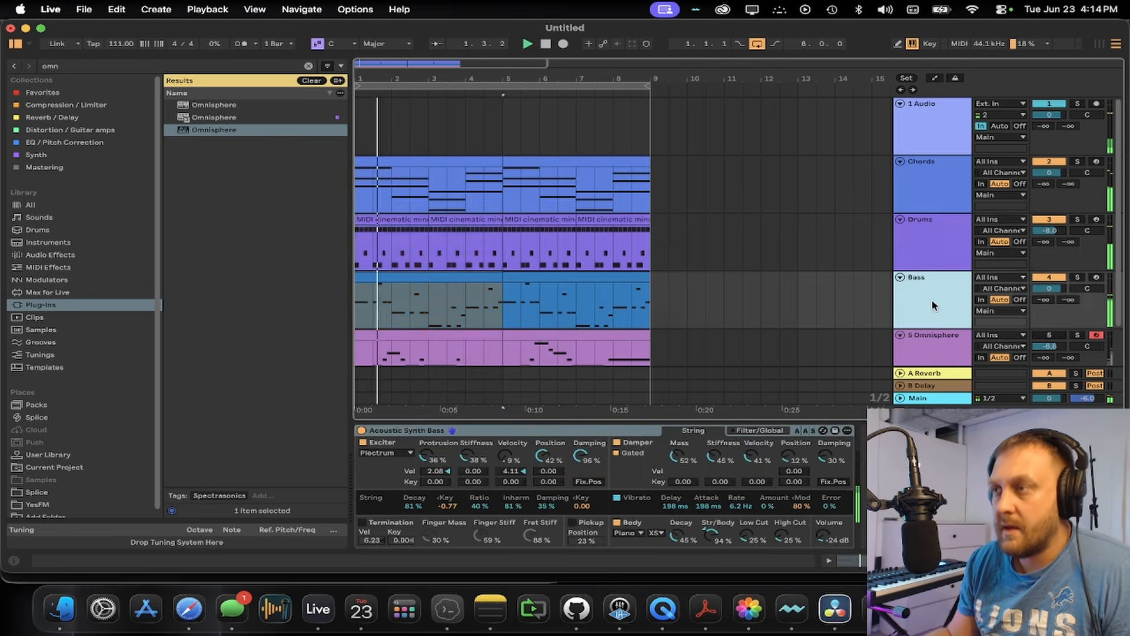
pyautogui.scroll(-2, 893, 305)
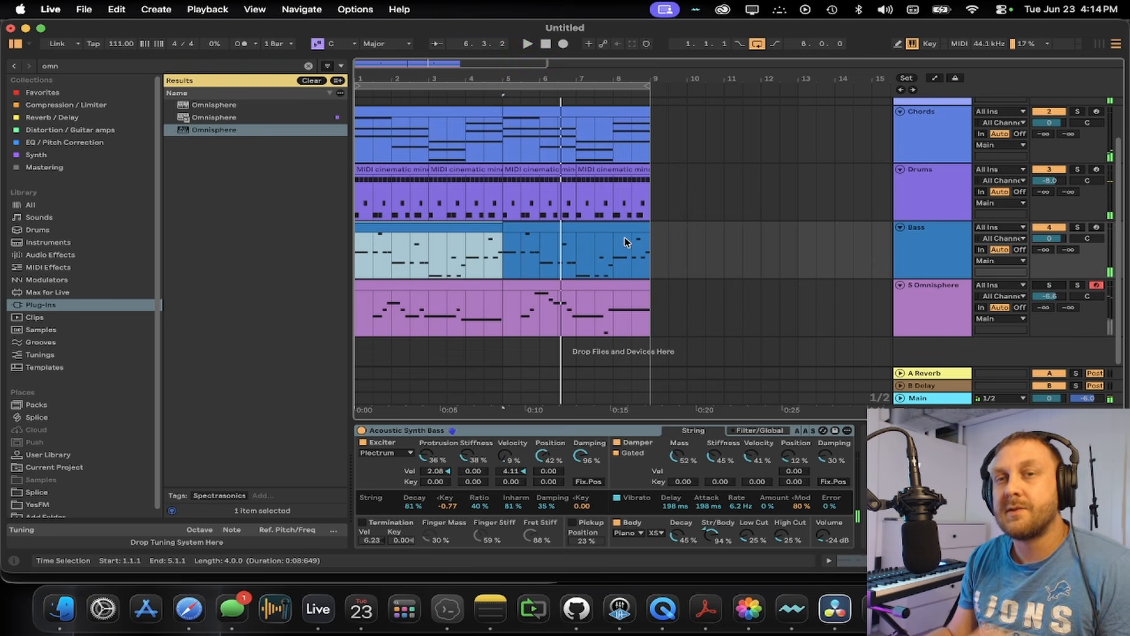
# Activate the Omnisphere track and listen to the loop with its two melody clips alongside the chords, drums and bass
pyautogui.click(1051, 287)
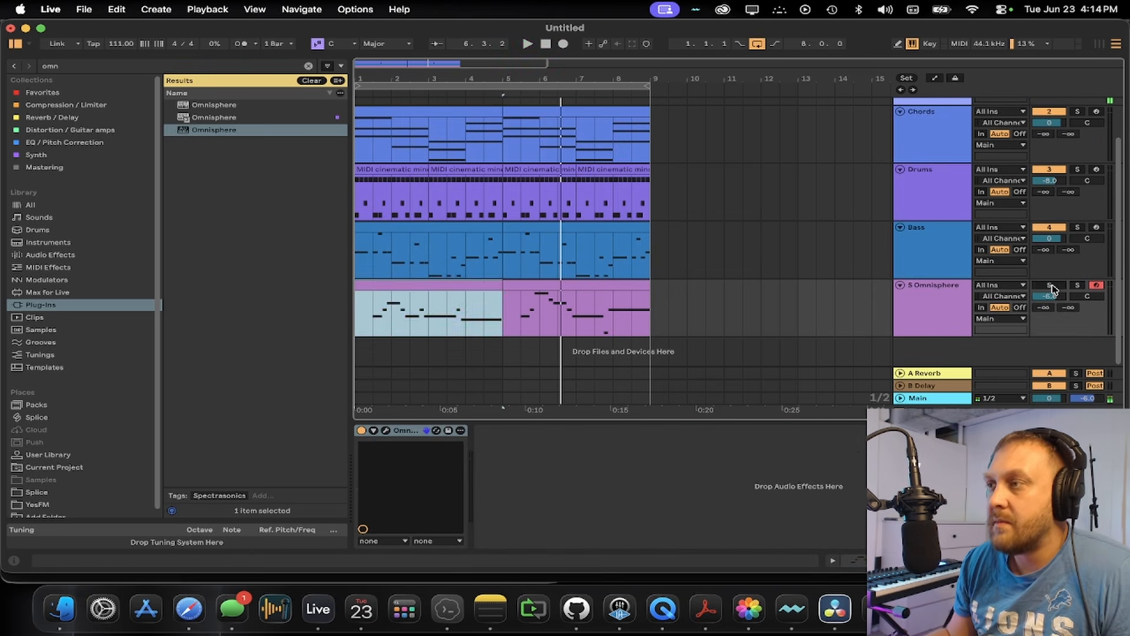
pyautogui.click(460, 285)
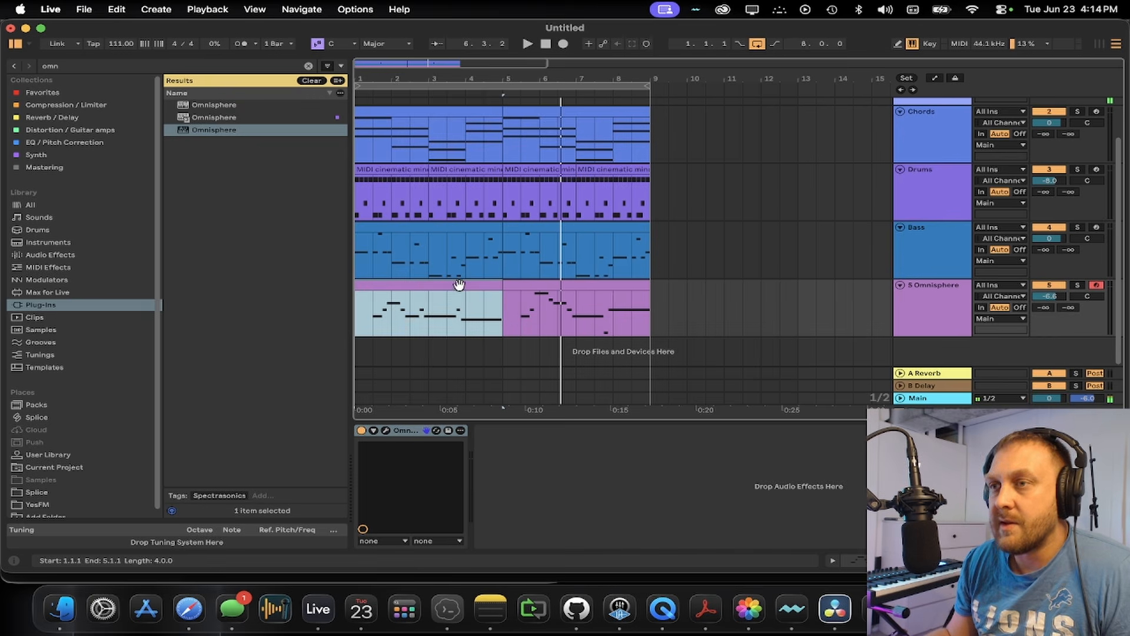
pyautogui.press('space')
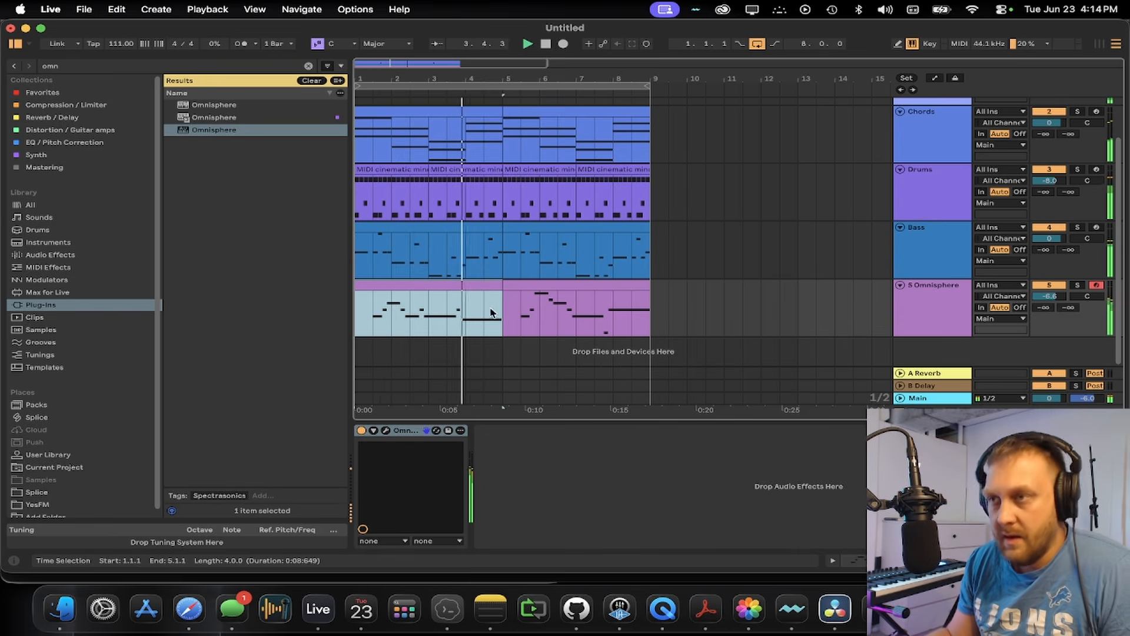
pyautogui.click(607, 281)
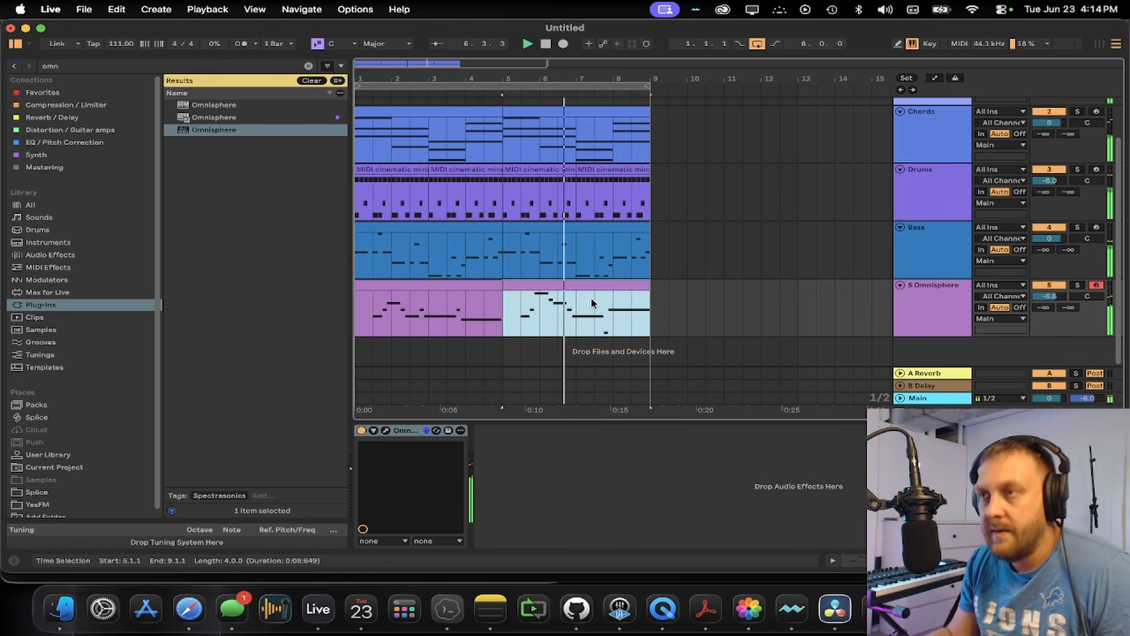
pyautogui.scroll(3, 751, 282)
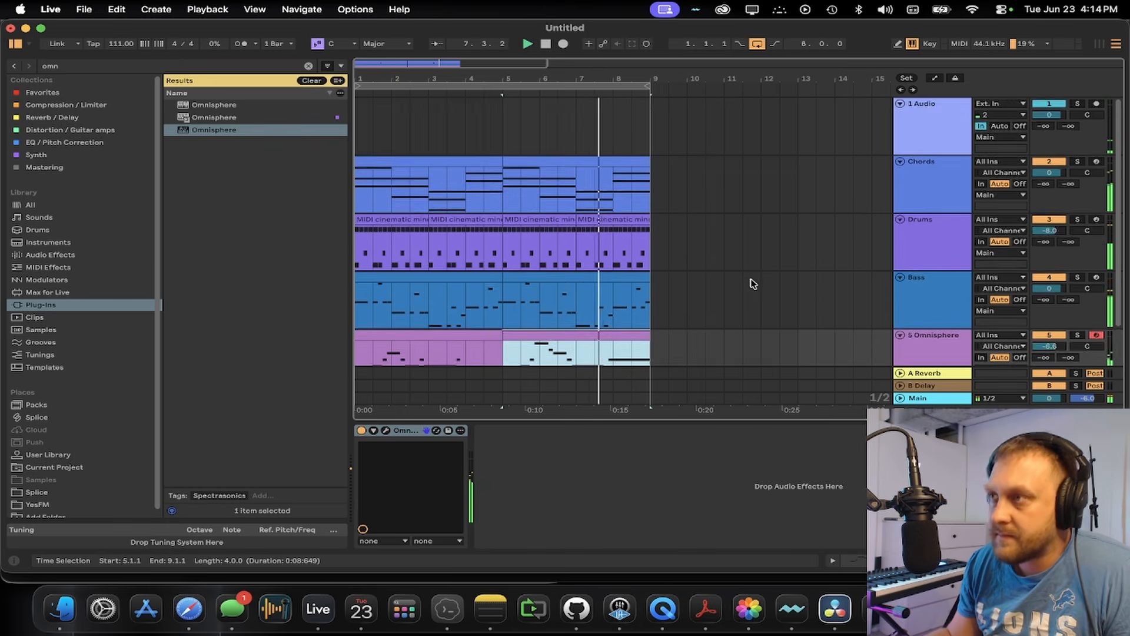
pyautogui.scroll(-3, 754, 280)
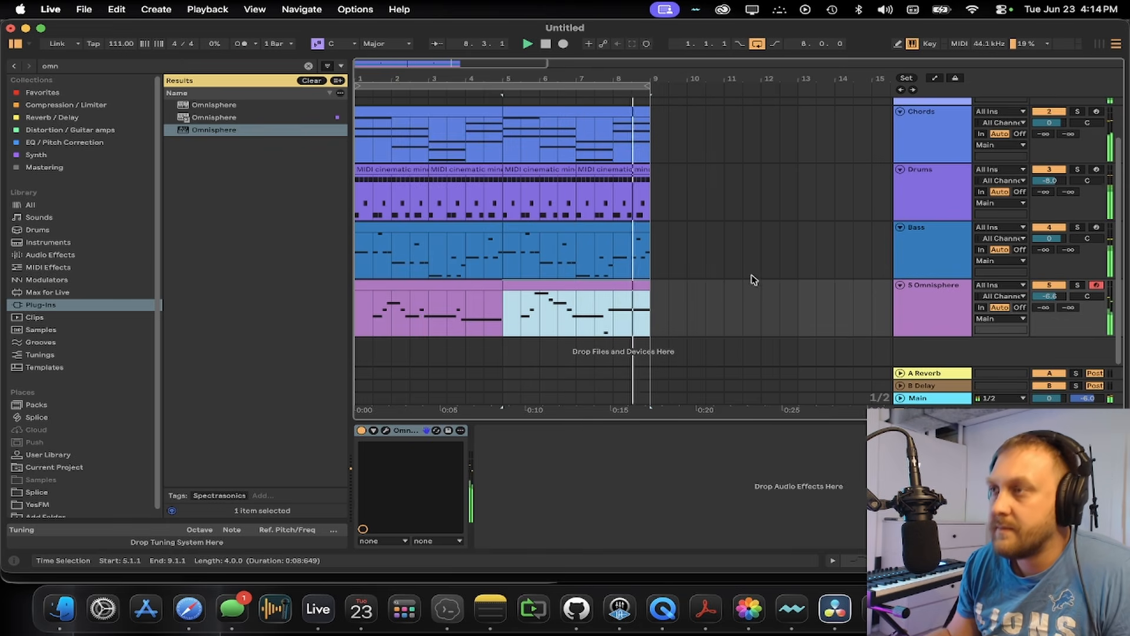
pyautogui.scroll(3, 751, 278)
pyautogui.scroll(-3, 746, 285)
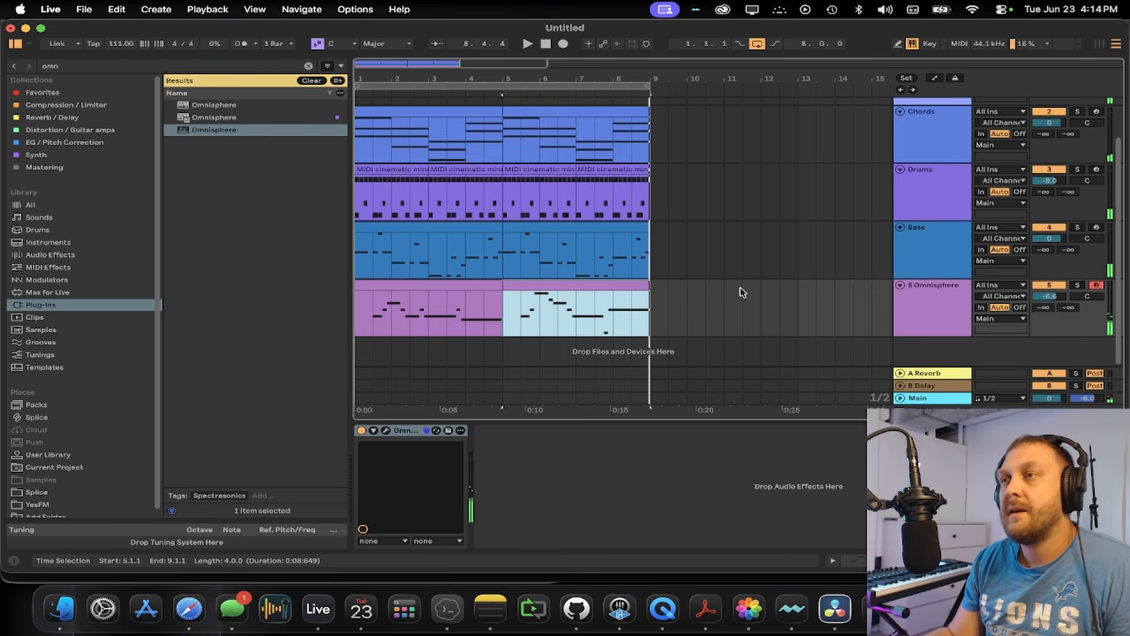